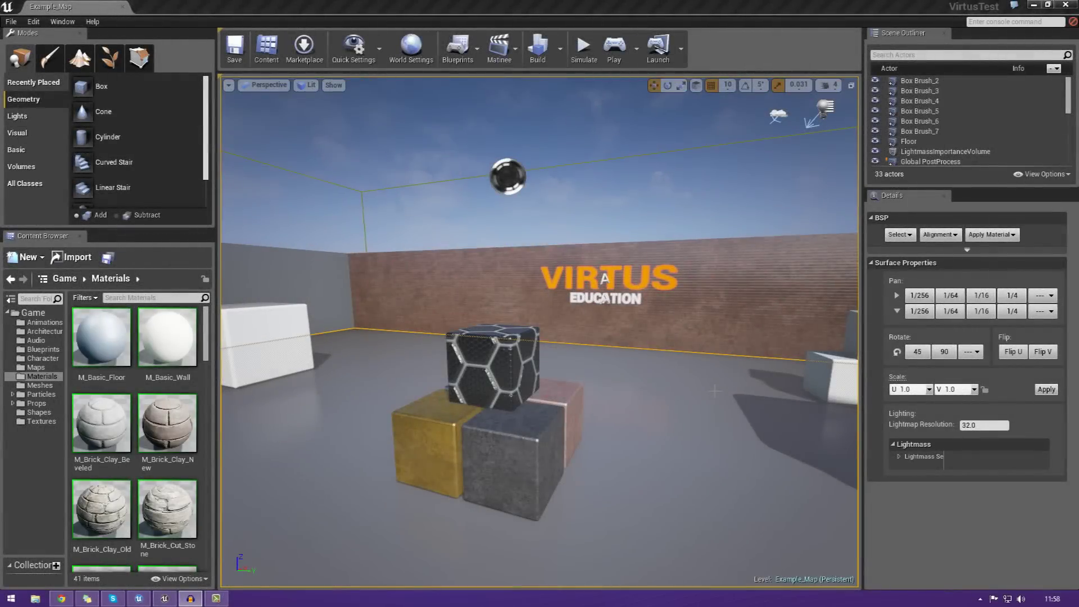
Look around the example map's stacked cubes and walls, and review the available geometry brushes
{"action": "right_click_drag", "start_coordinate": [499, 467], "coordinate": [497, 467]}
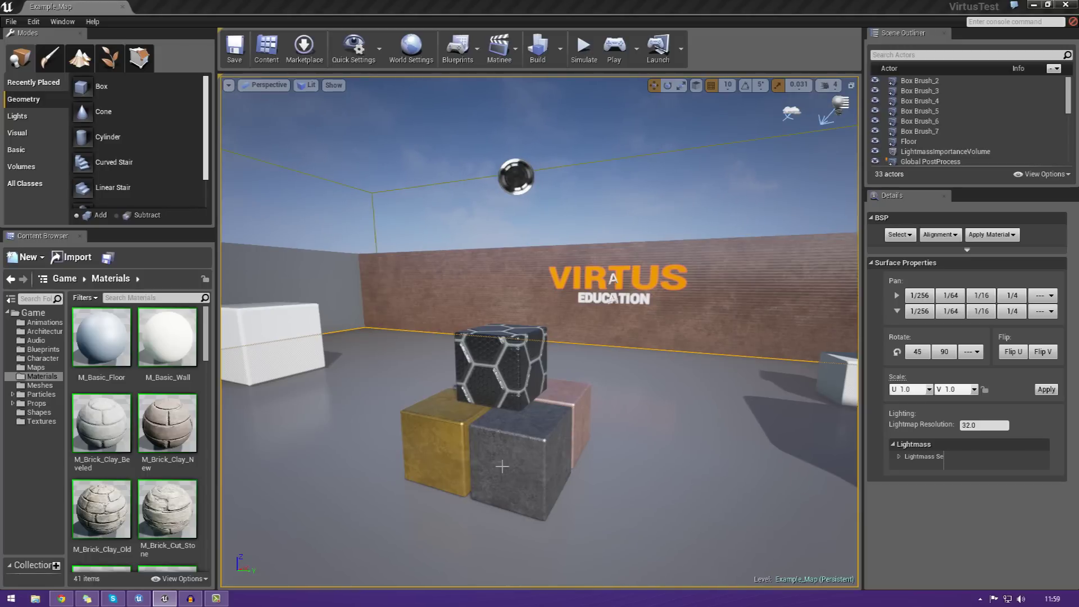
{"action": "left_click", "coordinate": [516, 471]}
{"action": "left_click", "coordinate": [558, 404]}
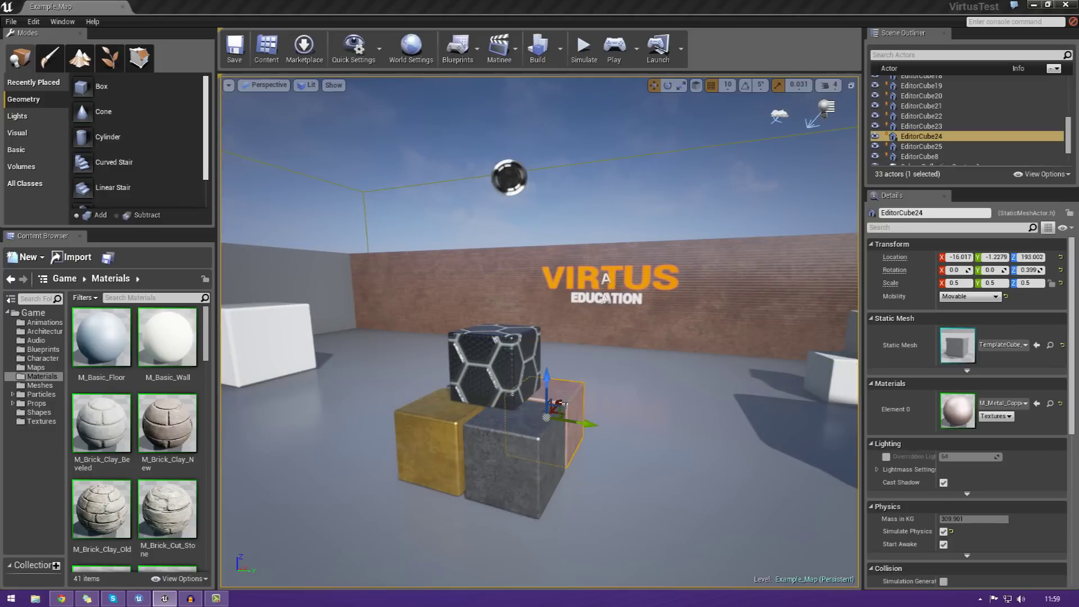
{"action": "left_click", "coordinate": [538, 385]}
{"action": "right_click_drag", "start_coordinate": [603, 382], "coordinate": [787, 388]}
{"action": "key", "text": "d"}
{"action": "key", "text": "w"}
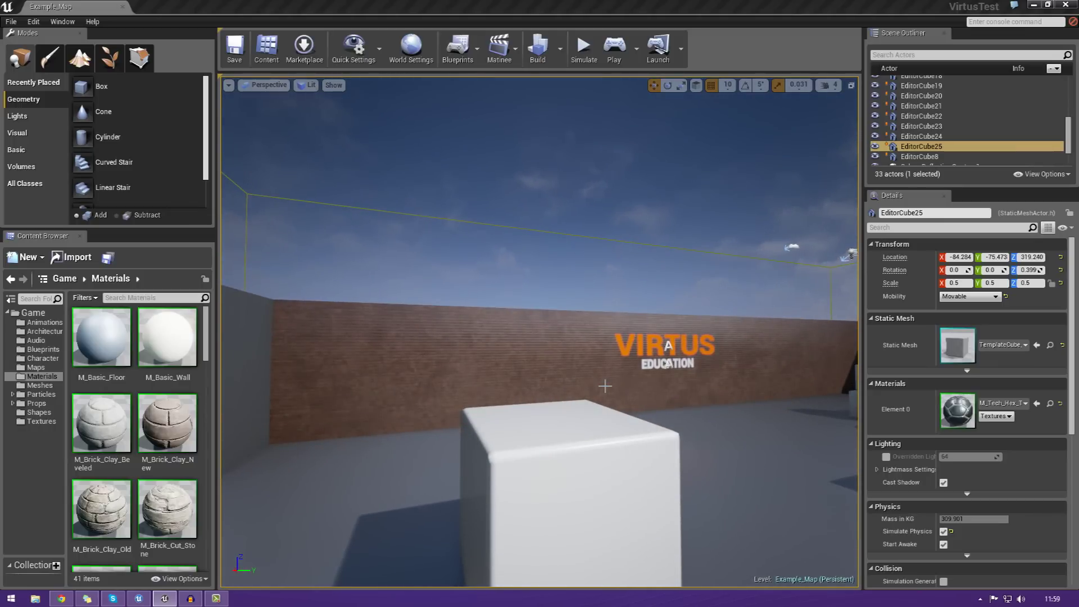
{"action": "mouse_move", "coordinate": [478, 474]}
{"action": "right_mouse_down"}
{"action": "mouse_move", "coordinate": [646, 436]}
{"action": "mouse_move", "coordinate": [686, 483]}
{"action": "mouse_move", "coordinate": [484, 472]}
{"action": "right_mouse_up"}
{"action": "key", "text": "w"}
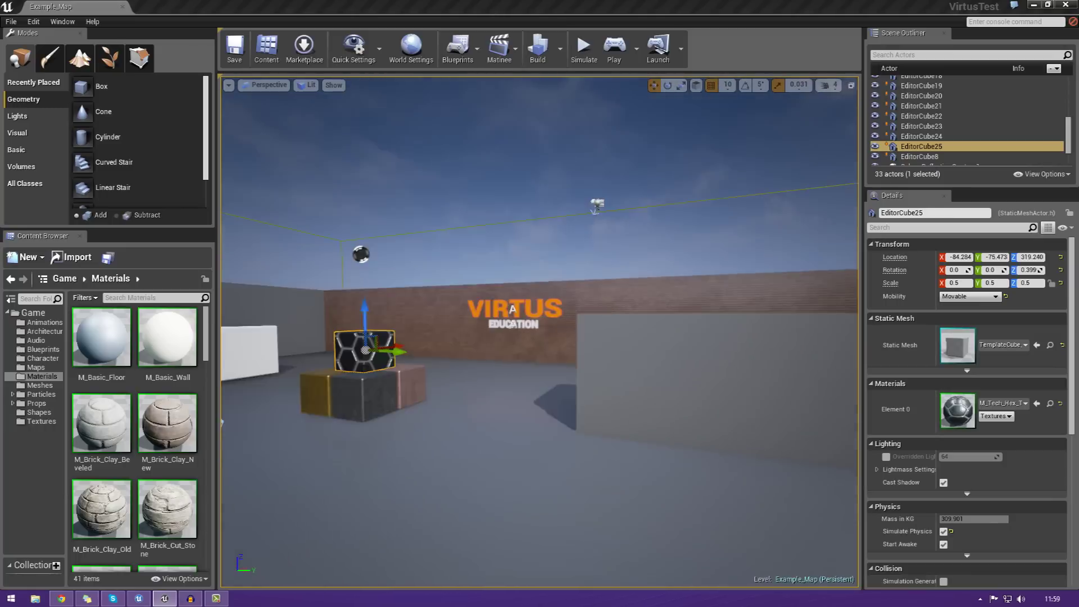
{"action": "key", "text": "w"}
{"action": "mouse_move", "coordinate": [586, 418]}
{"action": "right_mouse_down"}
{"action": "mouse_move", "coordinate": [585, 360]}
{"action": "mouse_move", "coordinate": [529, 362]}
{"action": "mouse_move", "coordinate": [586, 419]}
{"action": "right_mouse_up"}
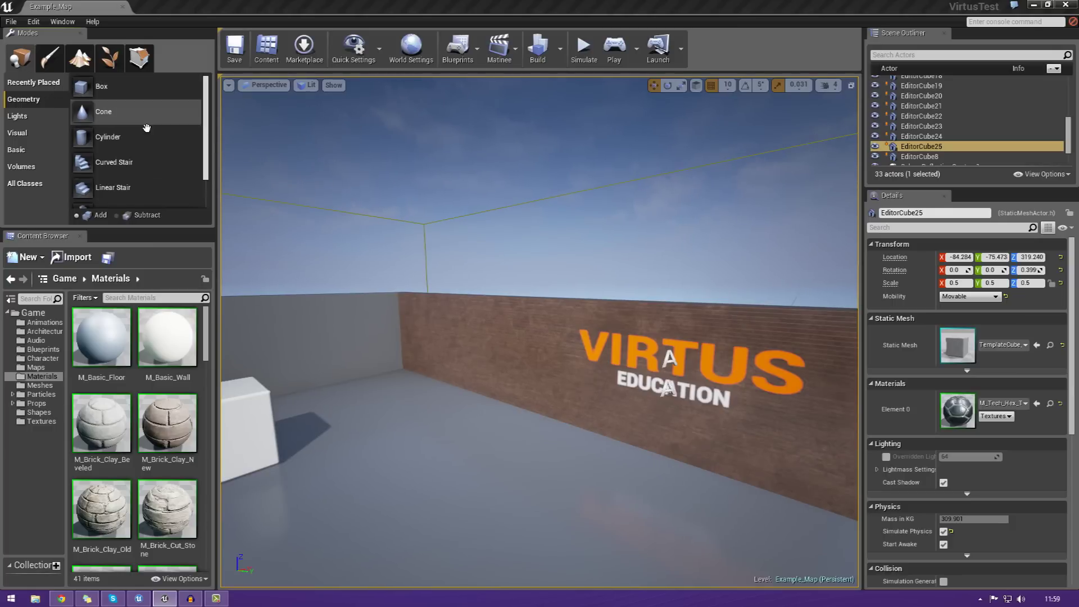
{"action": "left_click_drag", "start_coordinate": [204, 139], "coordinate": [204, 108]}
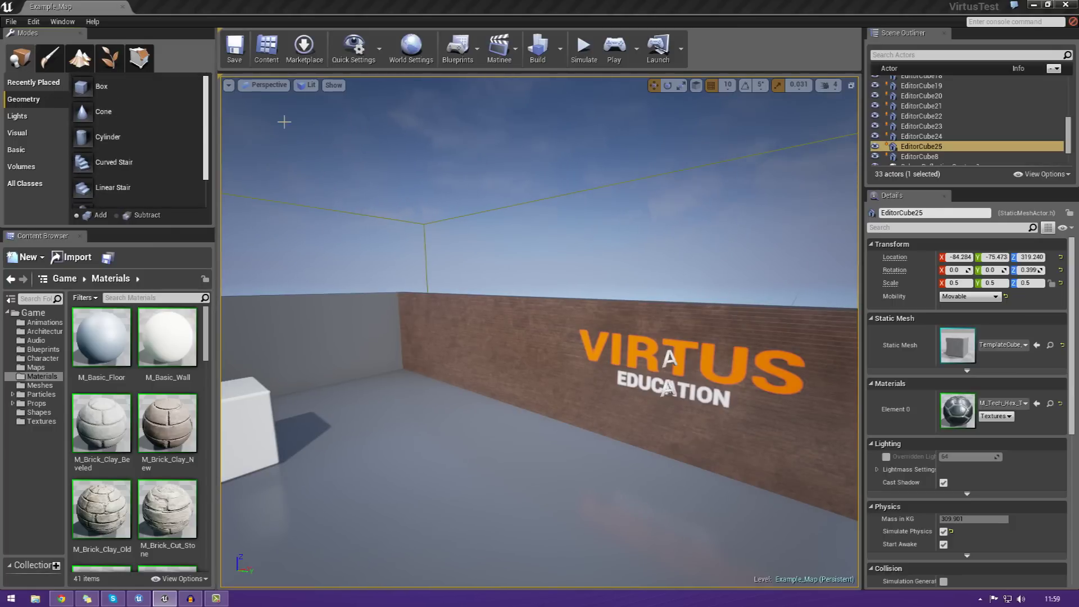
{"action": "right_click_drag", "start_coordinate": [540, 332], "coordinate": [247, 332]}
{"action": "right_click_drag", "start_coordinate": [451, 230], "coordinate": [248, 229]}
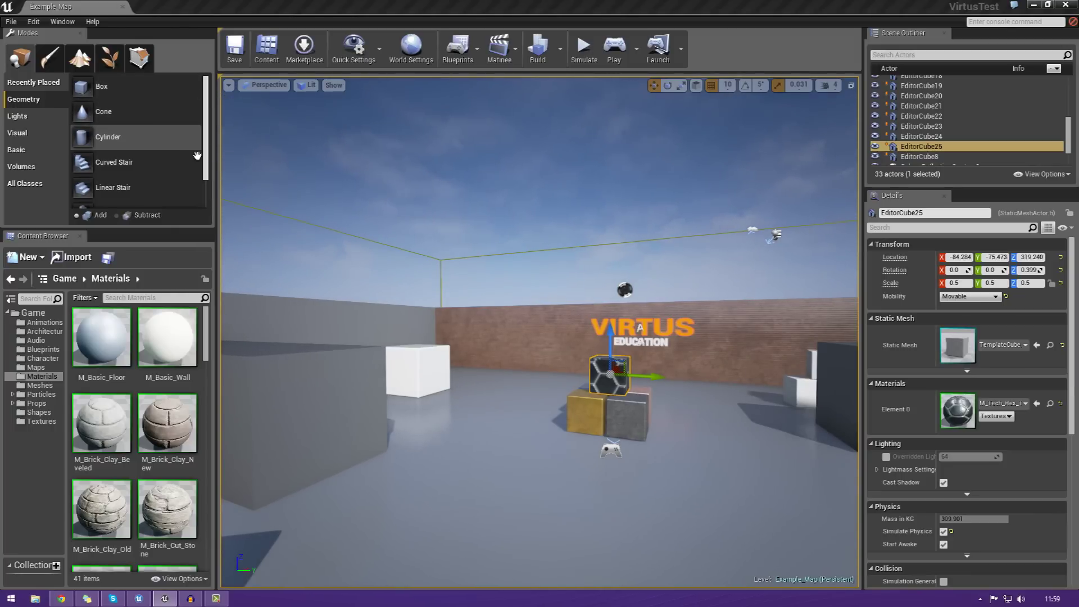
{"action": "left_click_drag", "start_coordinate": [206, 169], "coordinate": [207, 212]}
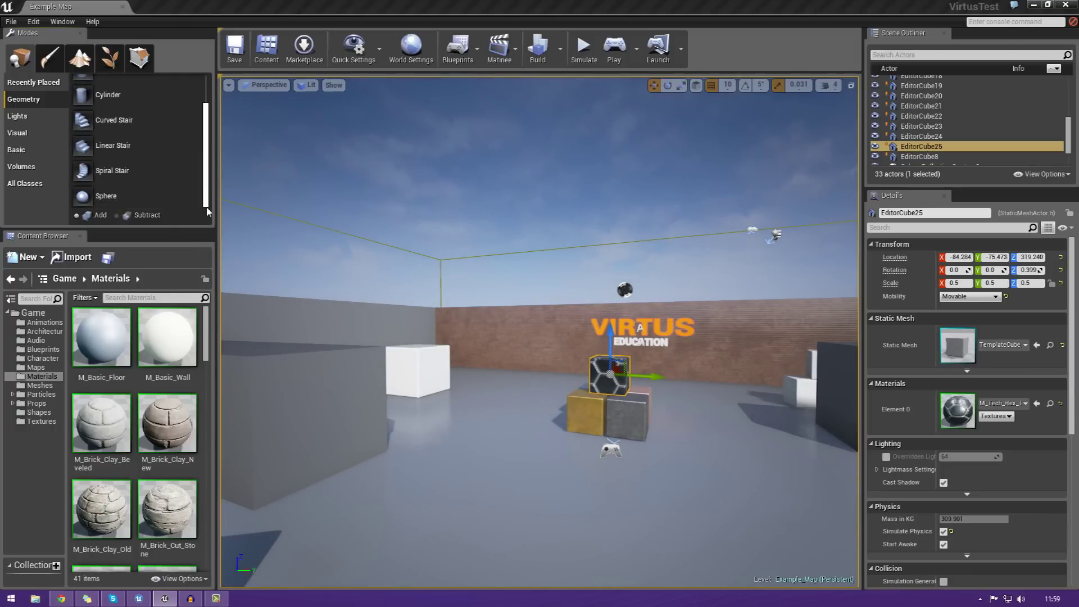
{"action": "right_click_drag", "start_coordinate": [586, 270], "coordinate": [608, 271]}
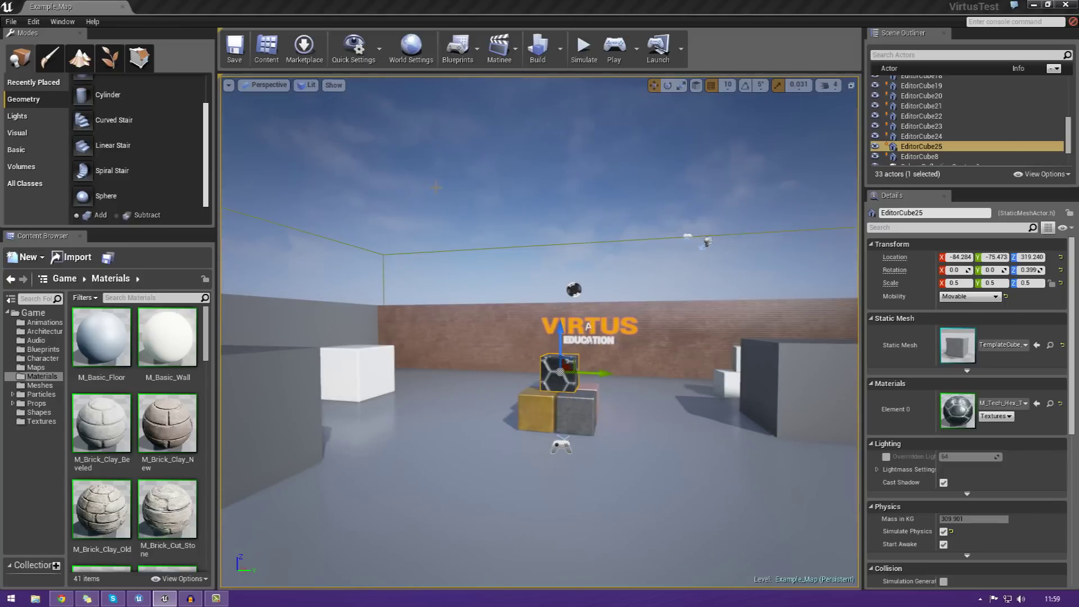
Create a new level from the template that includes a floor, sky and light source
{"action": "left_click", "coordinate": [9, 21]}
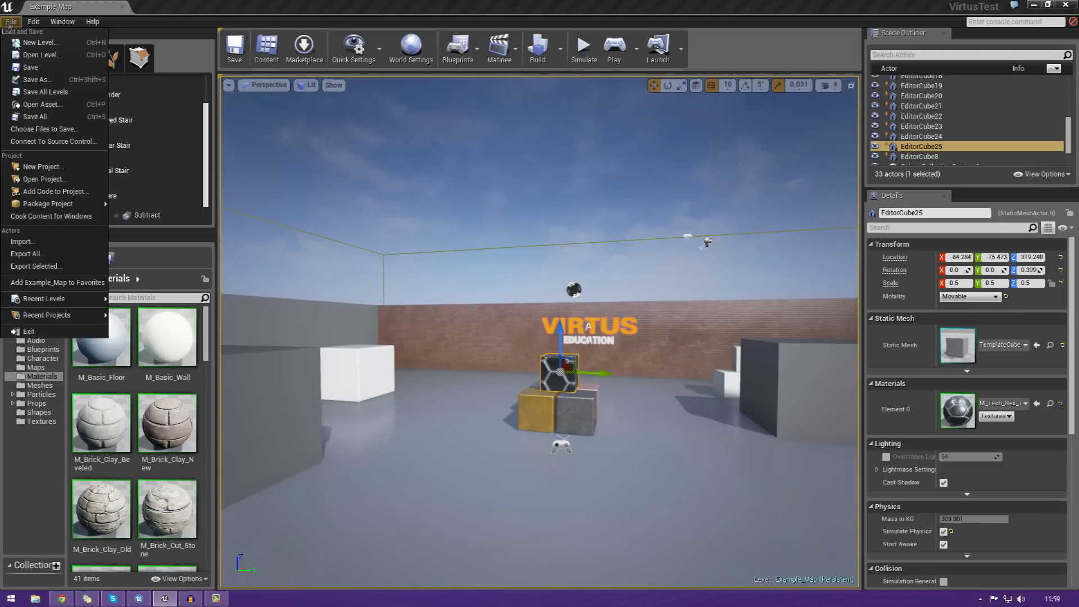
{"action": "left_click", "coordinate": [34, 43]}
{"action": "left_click", "coordinate": [451, 250]}
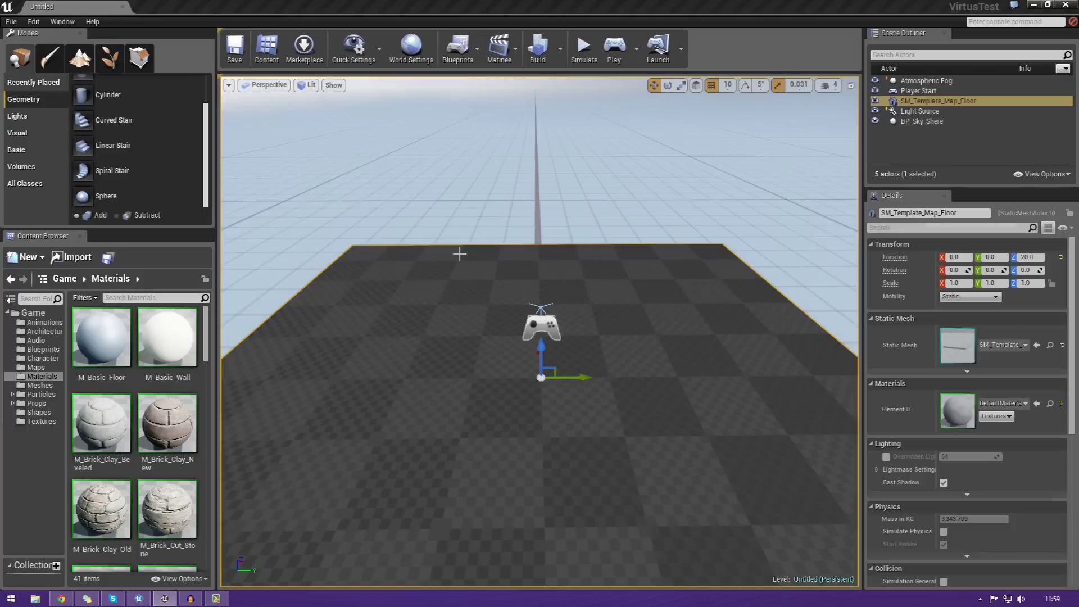
{"action": "left_click", "coordinate": [714, 241]}
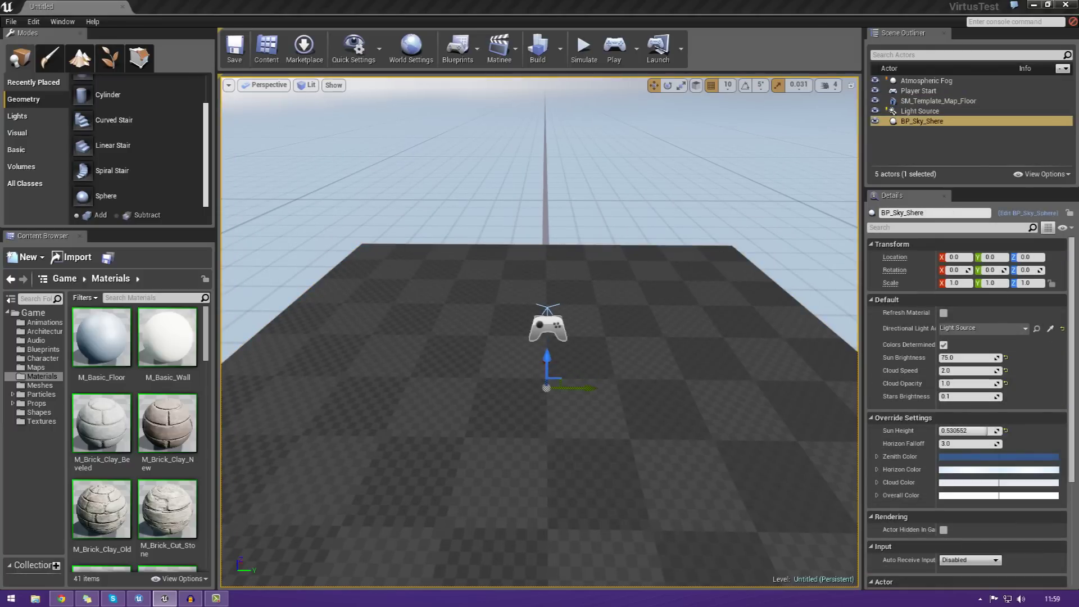
Delete the template floor mesh from the new level
{"action": "right_click_drag", "start_coordinate": [719, 245], "coordinate": [630, 395]}
{"action": "left_click", "coordinate": [619, 404]}
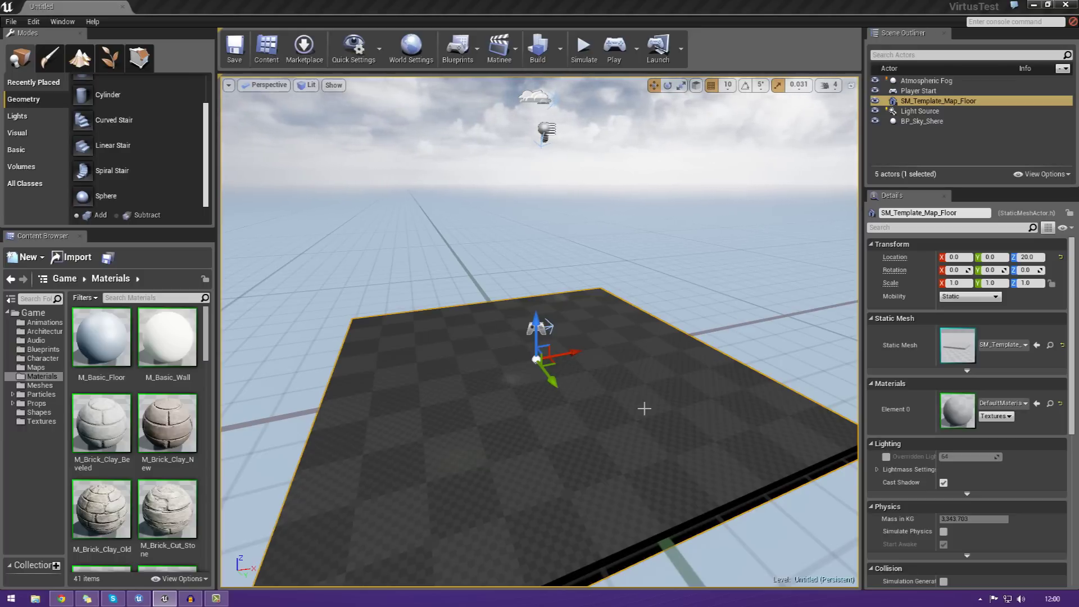
{"action": "key", "text": "Delete"}
{"action": "left_click", "coordinate": [560, 361]}
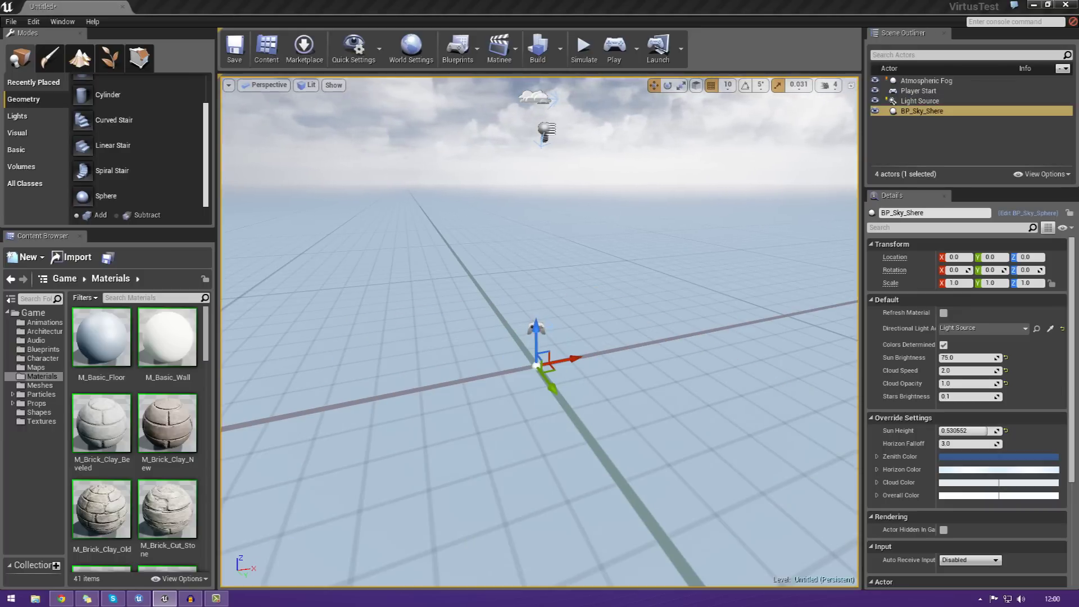
{"action": "right_click_drag", "start_coordinate": [598, 383], "coordinate": [687, 358]}
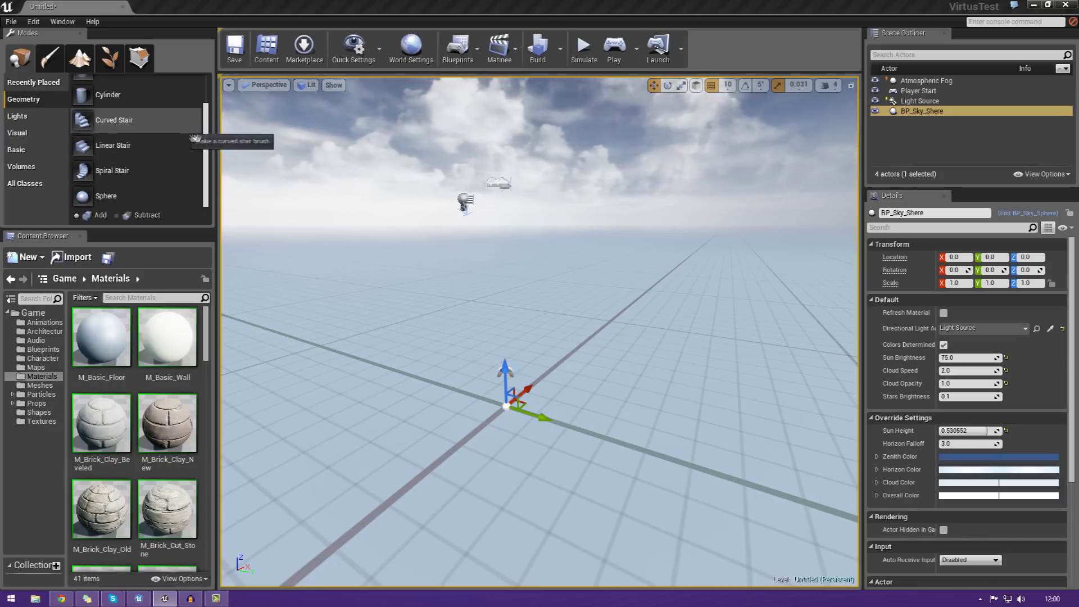
Place an additive sphere geometry brush near the centre of the empty level
{"action": "scroll", "coordinate": [191, 138], "scroll_direction": "up", "scroll_amount": 2}
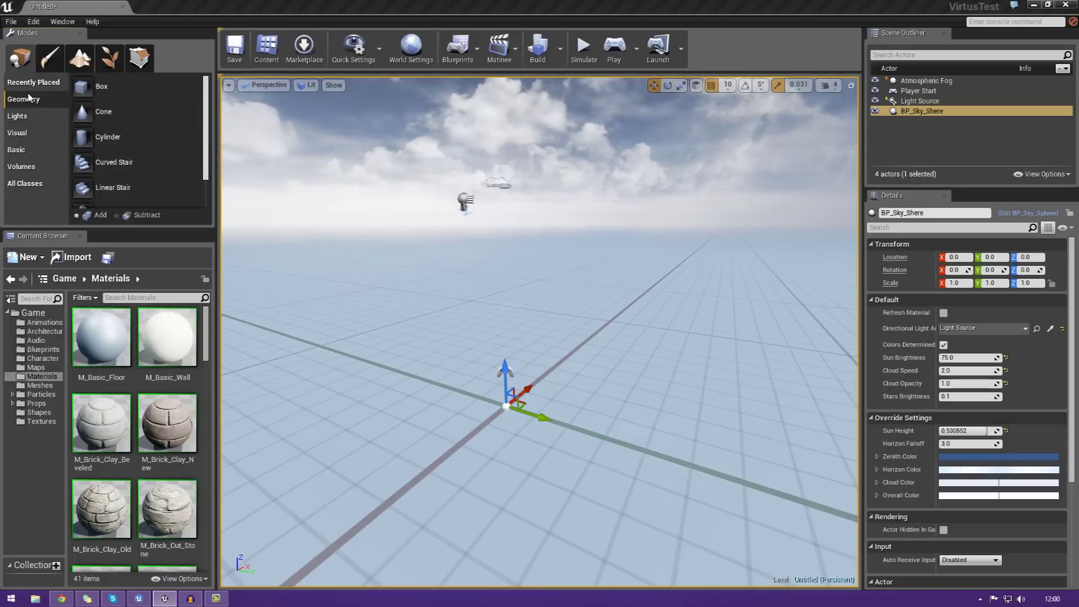
{"action": "left_click_drag", "start_coordinate": [208, 108], "coordinate": [216, 164]}
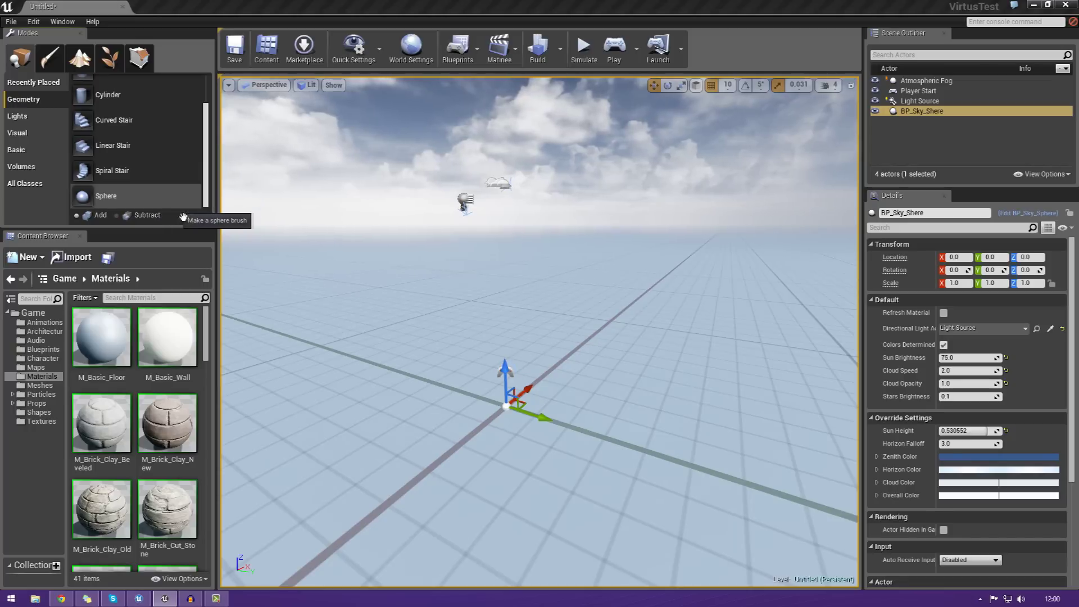
{"action": "mouse_move", "coordinate": [183, 205]}
{"action": "left_mouse_down"}
{"action": "mouse_move", "coordinate": [216, 236]}
{"action": "mouse_move", "coordinate": [515, 390]}
{"action": "mouse_move", "coordinate": [529, 402]}
{"action": "mouse_move", "coordinate": [514, 411]}
{"action": "left_mouse_up"}
Set the sphere brush's tessellation to 5 to make it rounder
{"action": "mouse_move", "coordinate": [585, 396]}
{"action": "right_mouse_down"}
{"action": "mouse_move", "coordinate": [371, 394]}
{"action": "mouse_move", "coordinate": [646, 390]}
{"action": "right_mouse_up"}
{"action": "key", "text": "d"}
{"action": "key", "text": "w"}
{"action": "key", "text": "d"}
{"action": "key", "text": "a"}
{"action": "key", "text": "s"}
{"action": "key", "text": "w"}
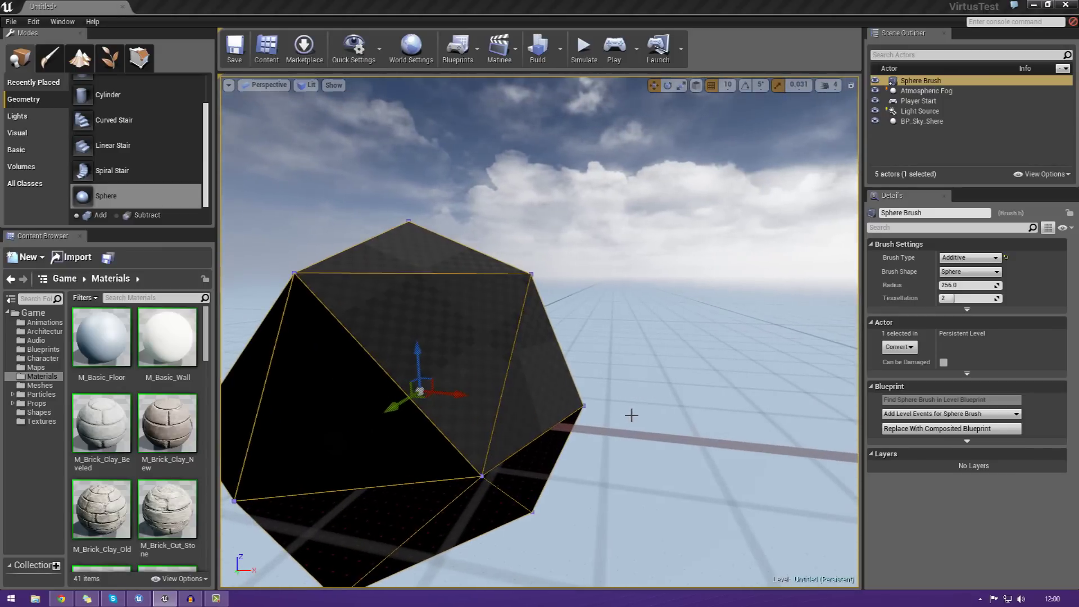
{"action": "left_click_drag", "start_coordinate": [632, 416], "coordinate": [607, 464]}
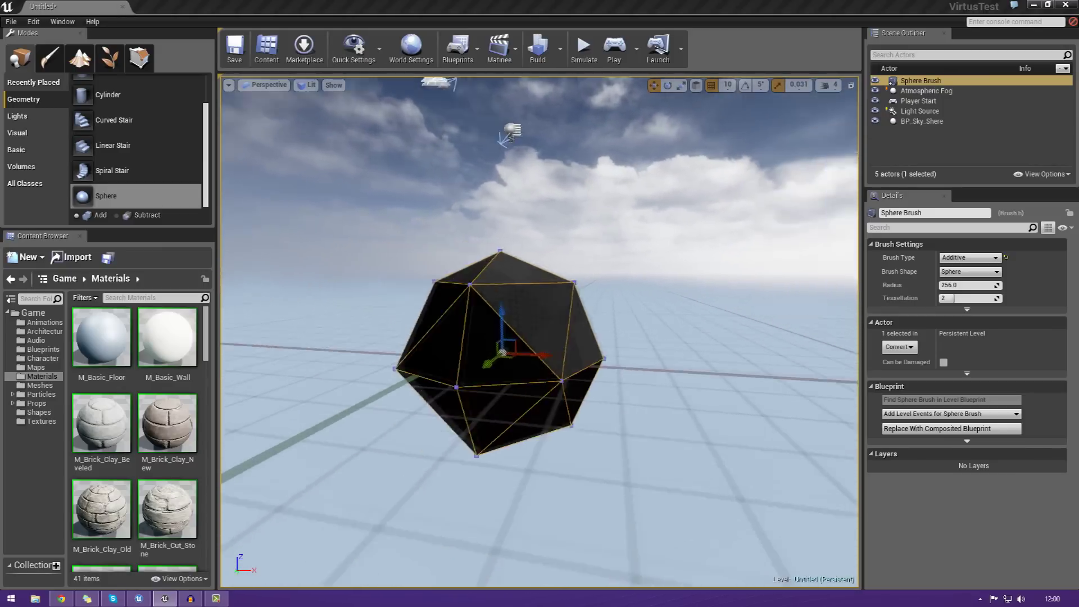
{"action": "key", "text": "a"}
{"action": "key", "text": "w"}
{"action": "mouse_move", "coordinate": [622, 412]}
{"action": "right_mouse_down"}
{"action": "mouse_move", "coordinate": [660, 402]}
{"action": "mouse_move", "coordinate": [675, 412]}
{"action": "mouse_move", "coordinate": [623, 415]}
{"action": "right_mouse_up"}
{"action": "key", "text": "s"}
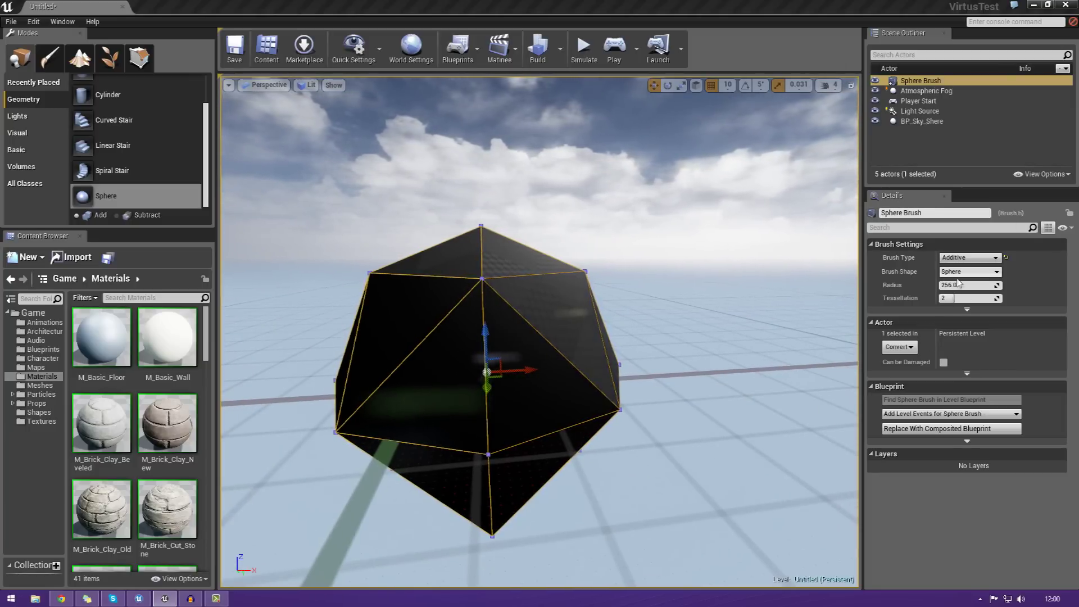
{"action": "left_click", "coordinate": [968, 302]}
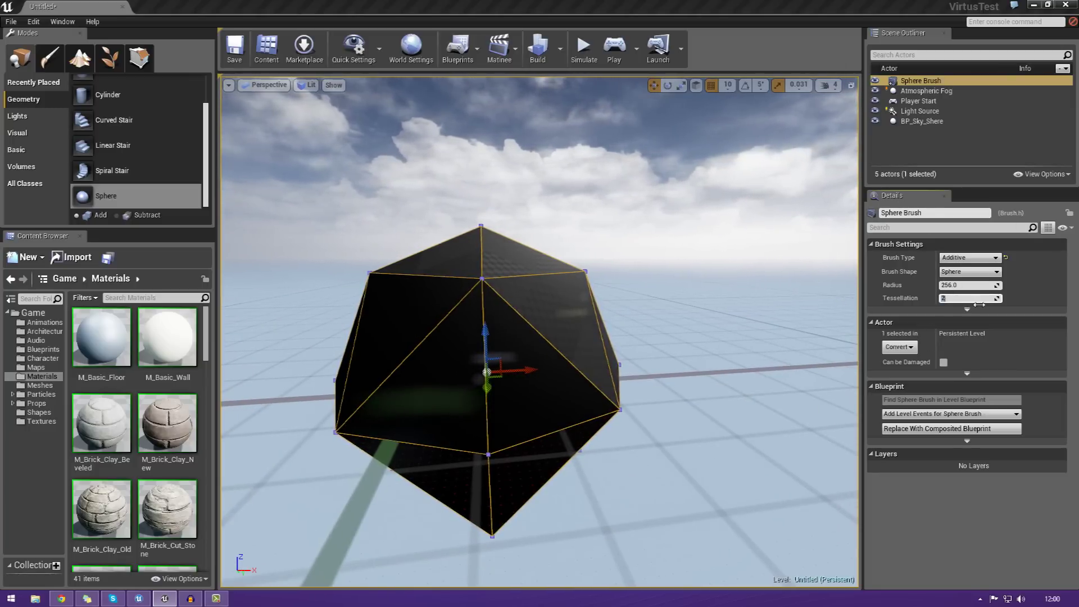
{"action": "left_click_drag", "start_coordinate": [956, 299], "coordinate": [981, 299]}
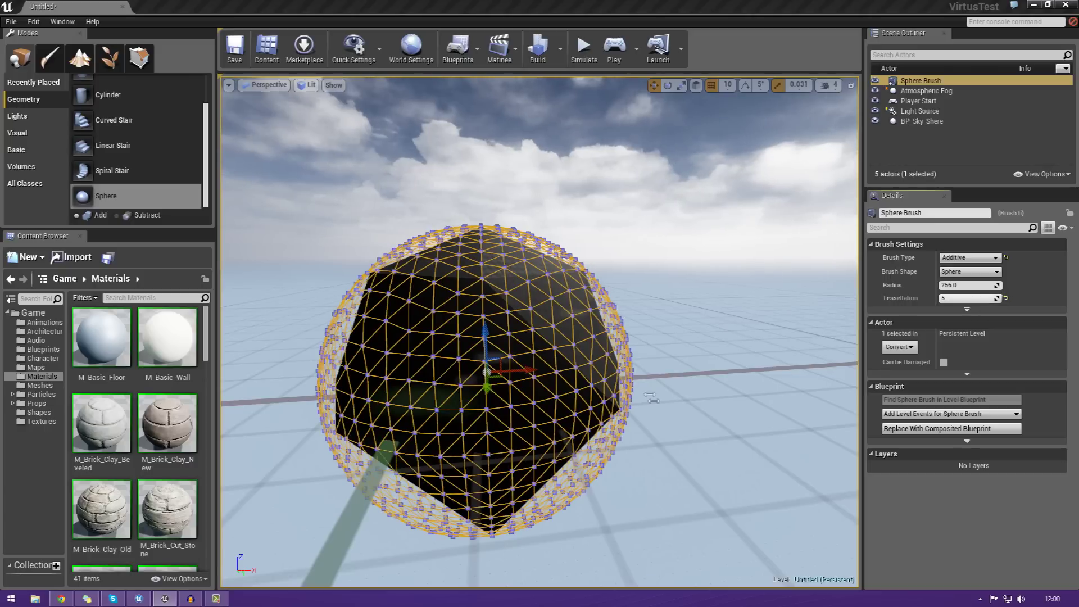
{"action": "right_click_drag", "start_coordinate": [780, 320], "coordinate": [710, 311]}
{"action": "left_click", "coordinate": [707, 310]}
Place an additive curved stair brush on the grid beside the sphere
{"action": "mouse_move", "coordinate": [615, 304]}
{"action": "right_mouse_down"}
{"action": "mouse_move", "coordinate": [646, 301]}
{"action": "mouse_move", "coordinate": [574, 306]}
{"action": "mouse_move", "coordinate": [613, 295]}
{"action": "right_mouse_up"}
{"action": "left_click", "coordinate": [145, 179]}
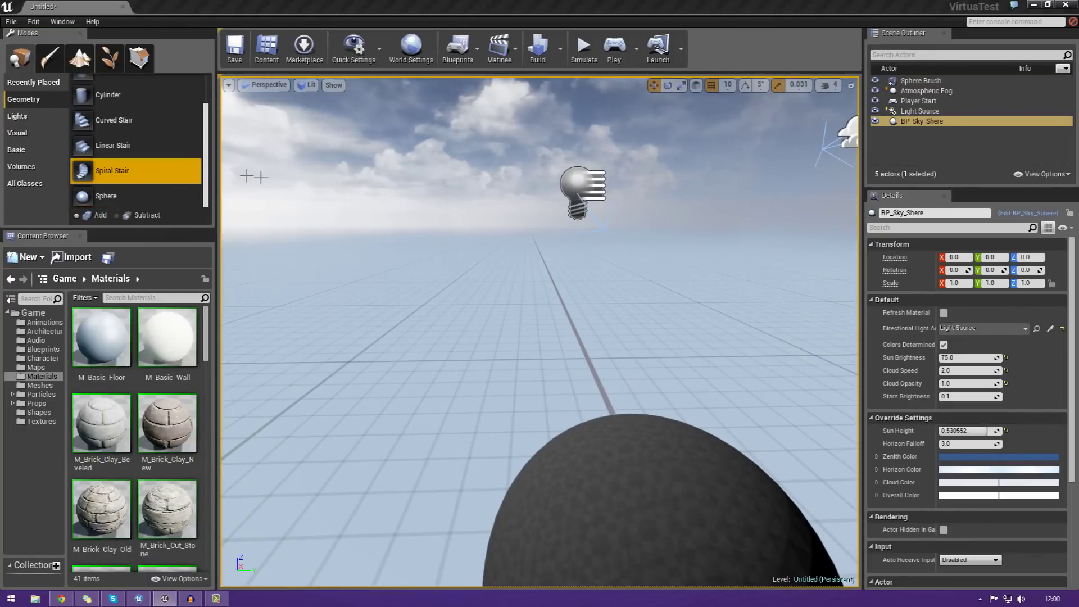
{"action": "left_click_drag", "start_coordinate": [207, 162], "coordinate": [213, 128]}
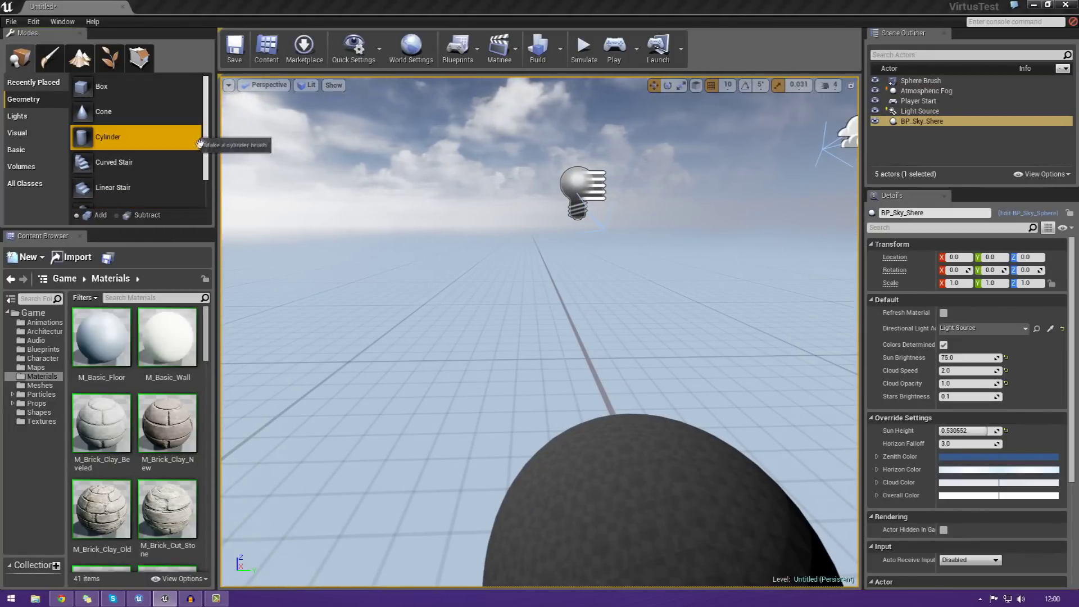
{"action": "right_click_drag", "start_coordinate": [497, 96], "coordinate": [579, 139]}
{"action": "left_click_drag", "start_coordinate": [157, 162], "coordinate": [182, 161]}
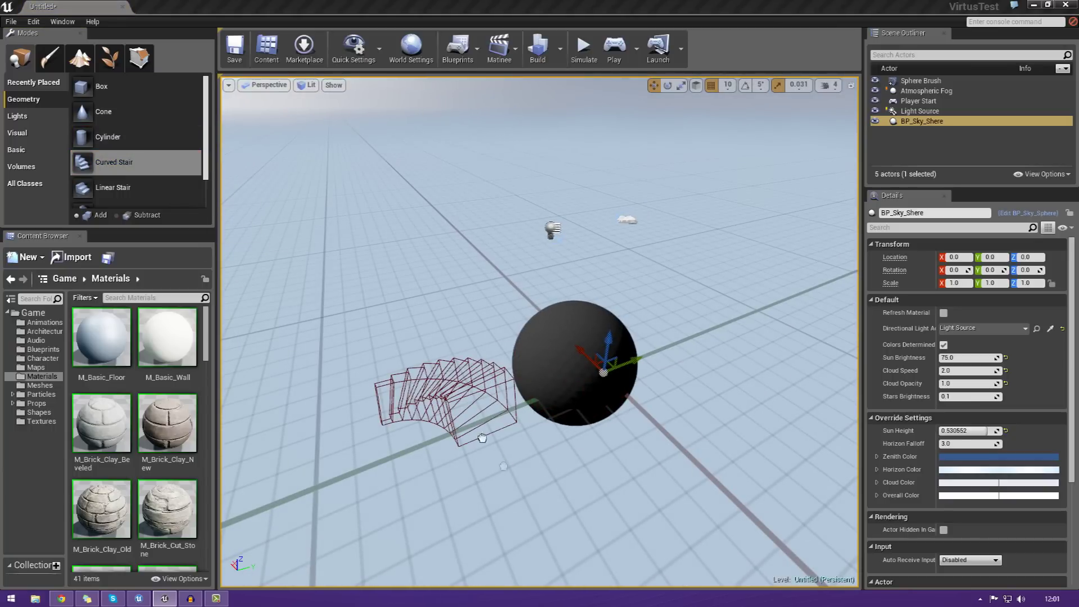
{"action": "left_click_drag", "start_coordinate": [129, 188], "coordinate": [130, 188]}
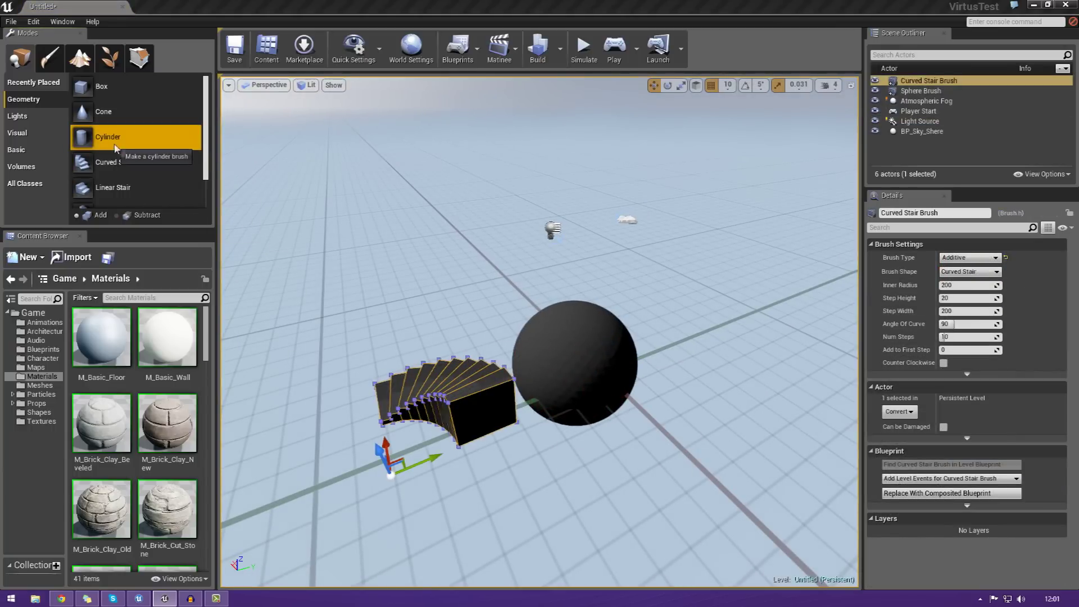
Place a cylinder brush behind the sphere with 15 sides and a Z height of 25
{"action": "mouse_move", "coordinate": [107, 136]}
{"action": "left_mouse_down"}
{"action": "mouse_move", "coordinate": [713, 390]}
{"action": "mouse_move", "coordinate": [736, 282]}
{"action": "mouse_move", "coordinate": [727, 287]}
{"action": "left_mouse_up"}
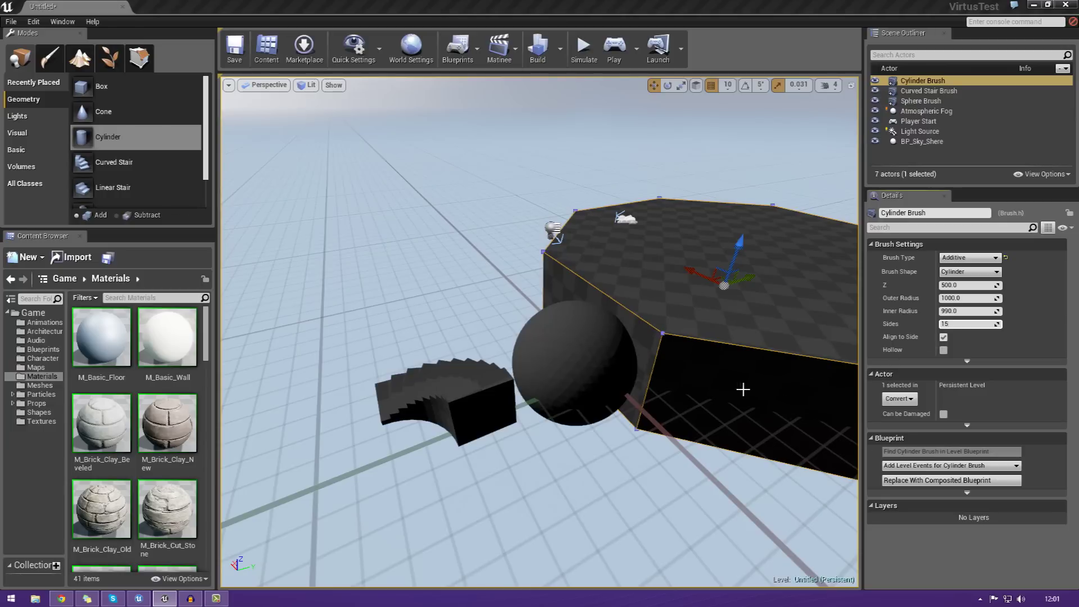
{"action": "right_click", "coordinate": [768, 387]}
{"action": "left_click", "coordinate": [730, 344]}
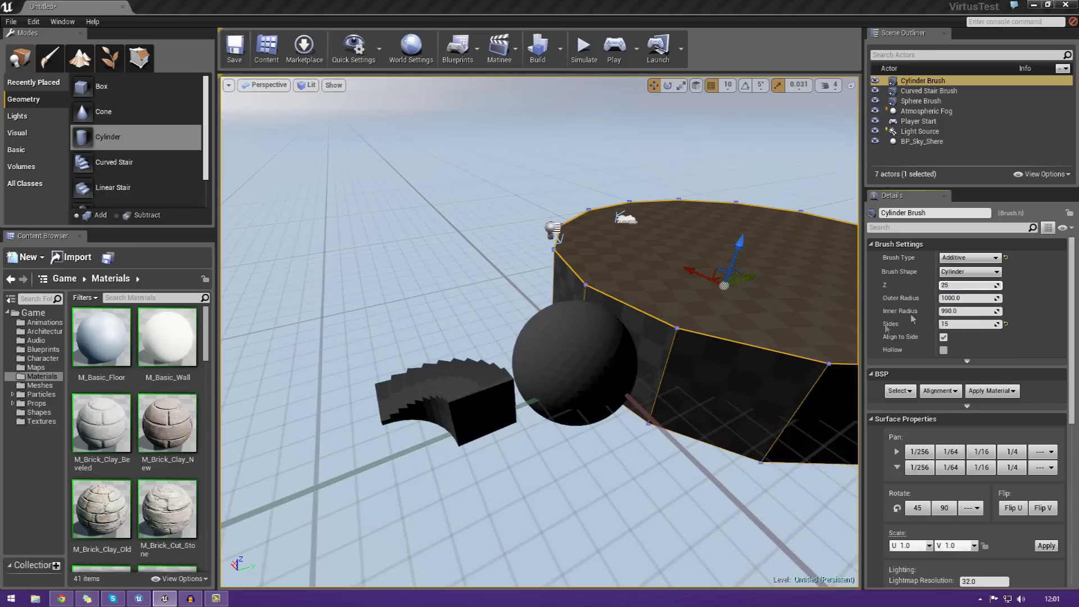
{"action": "key", "text": "Return"}
Place an additive box brush overlapping the edge of the flat cylinder
{"action": "key", "text": "w"}
{"action": "right_click_drag", "start_coordinate": [703, 390], "coordinate": [692, 393]}
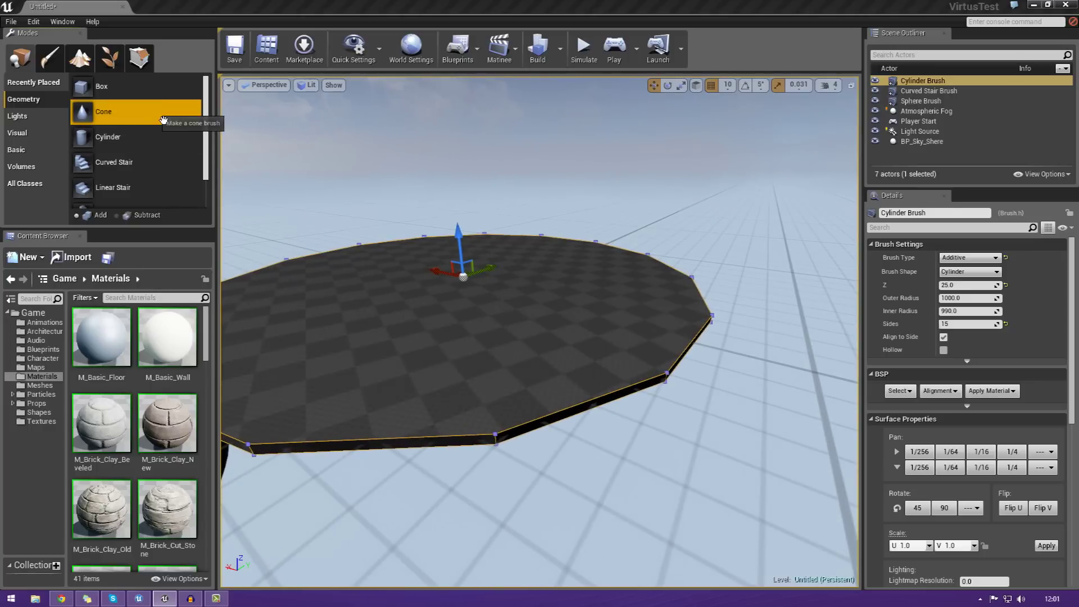
{"action": "left_click_drag", "start_coordinate": [160, 96], "coordinate": [660, 454]}
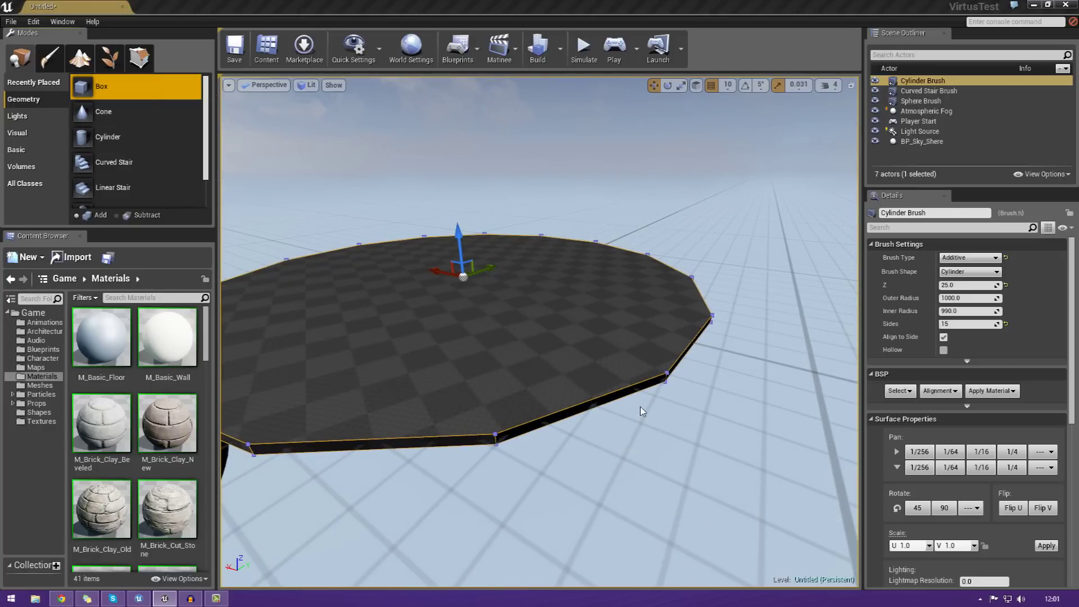
{"action": "right_click_drag", "start_coordinate": [626, 344], "coordinate": [709, 348]}
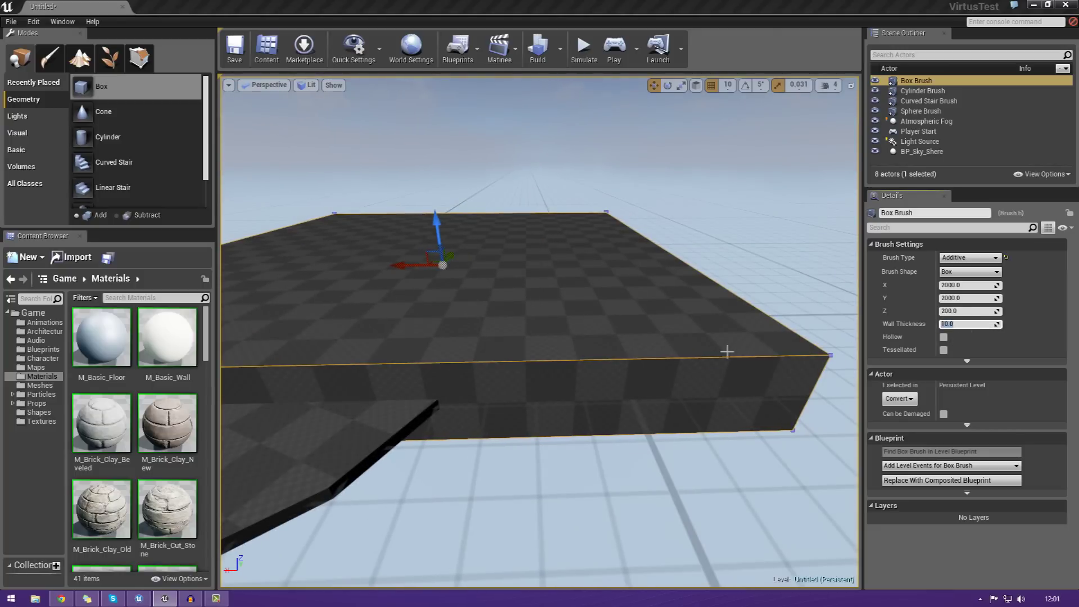
Create a fresh level from the template with a floor, discarding the unsaved test level
{"action": "left_click", "coordinate": [11, 22]}
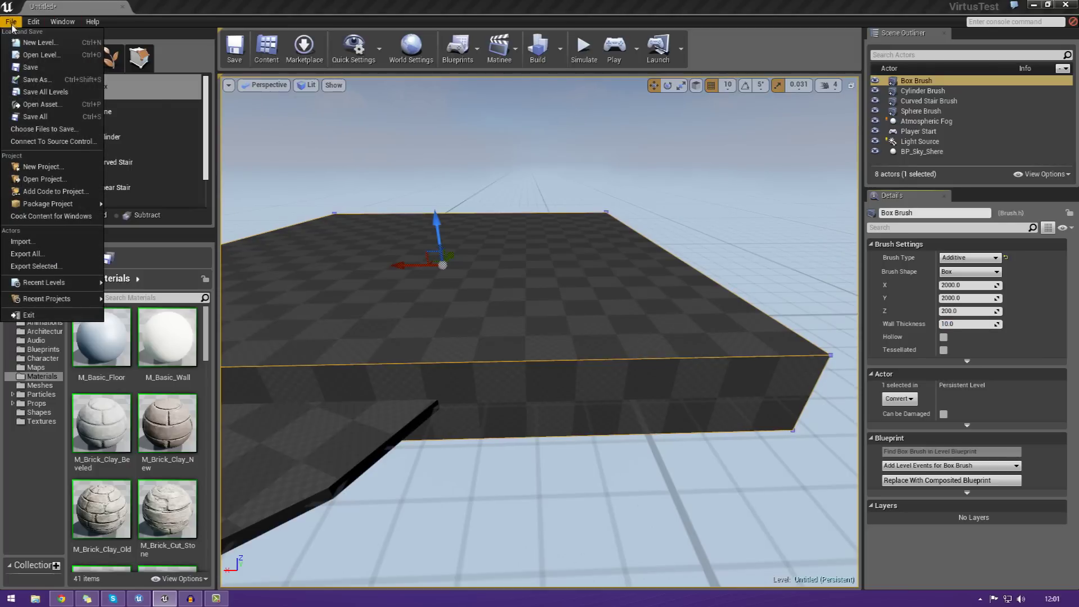
{"action": "left_click", "coordinate": [34, 38]}
{"action": "left_click", "coordinate": [479, 273]}
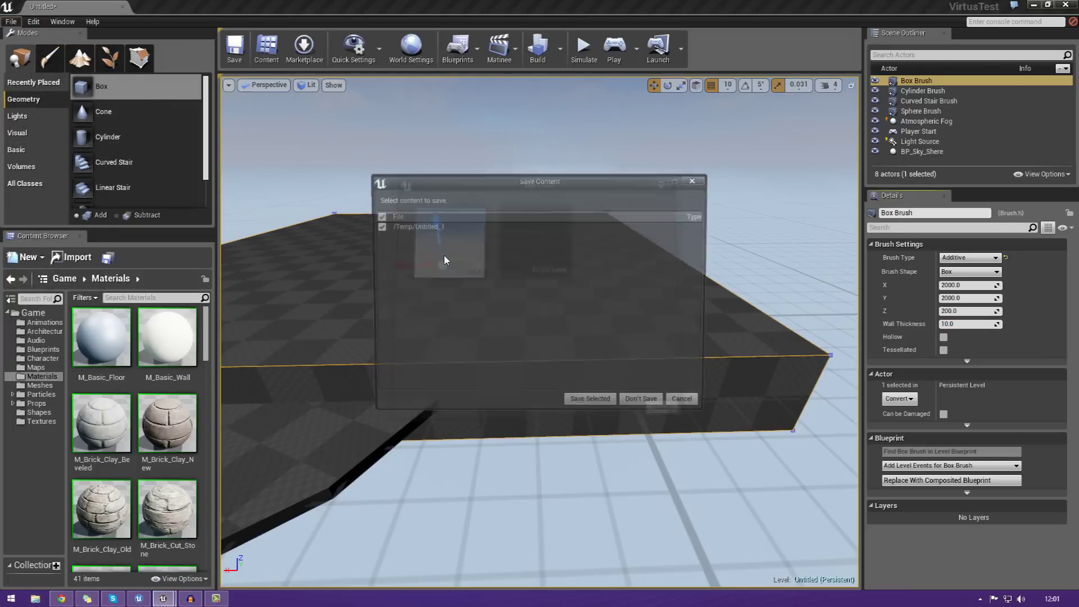
{"action": "left_click", "coordinate": [645, 407]}
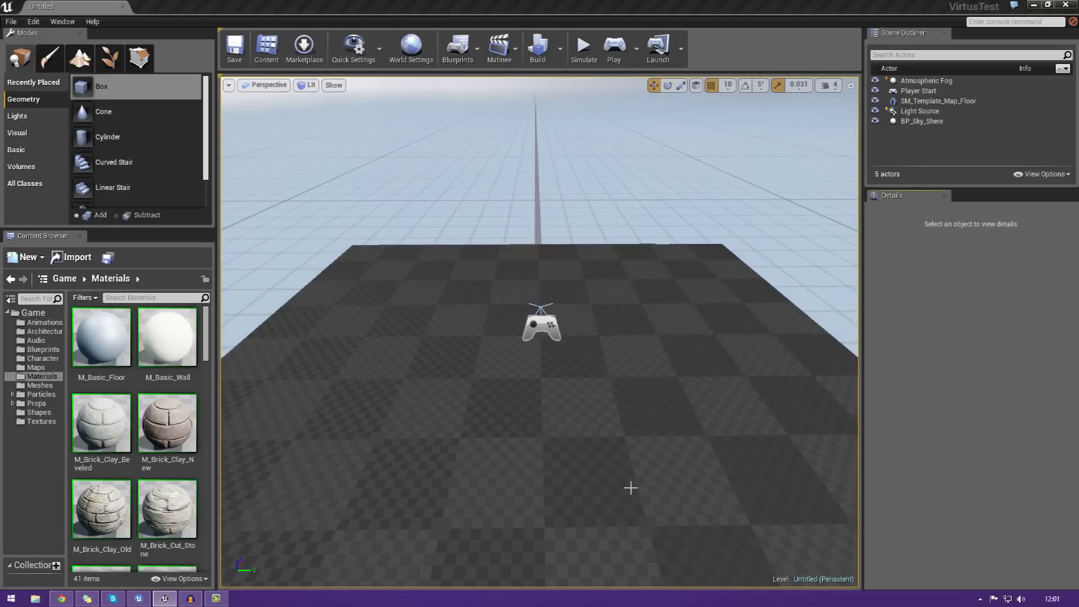
Delete the template floor mesh to leave the fresh level empty for building
{"action": "mouse_move", "coordinate": [652, 350]}
{"action": "right_mouse_down"}
{"action": "mouse_move", "coordinate": [584, 360]}
{"action": "mouse_move", "coordinate": [517, 337]}
{"action": "mouse_move", "coordinate": [382, 343]}
{"action": "mouse_move", "coordinate": [540, 360]}
{"action": "mouse_move", "coordinate": [648, 349]}
{"action": "right_mouse_up"}
{"action": "left_click", "coordinate": [542, 424]}
{"action": "right_click_drag", "start_coordinate": [542, 424], "coordinate": [506, 404]}
{"action": "key", "text": "Delete"}
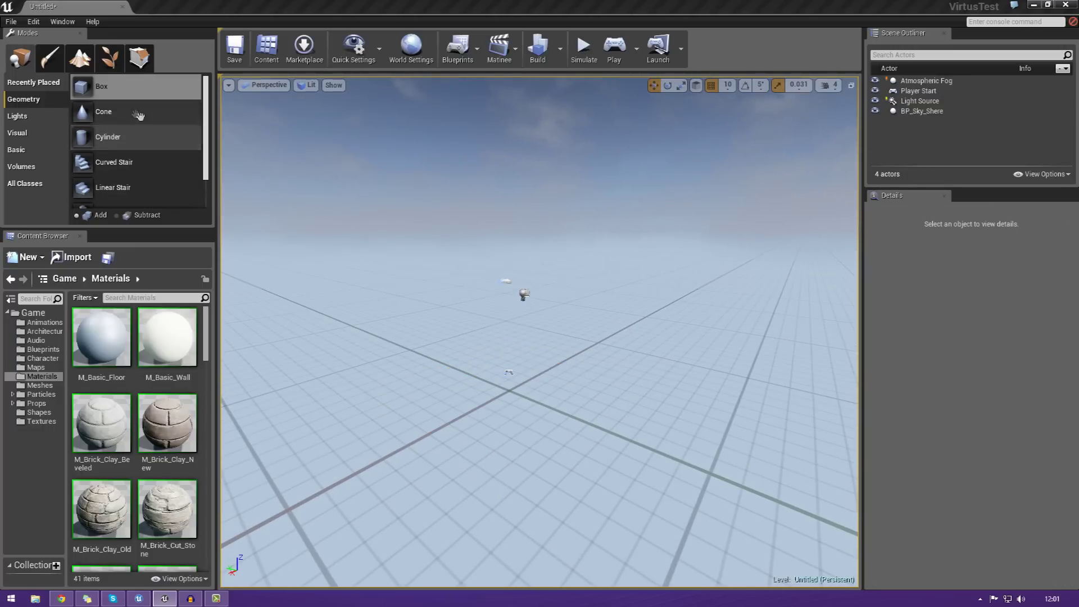
Place an additive box brush at the middle of the empty level and set its Z height to 25 for a floor
{"action": "mouse_move", "coordinate": [131, 90]}
{"action": "left_mouse_down"}
{"action": "mouse_move", "coordinate": [398, 259]}
{"action": "mouse_move", "coordinate": [542, 400]}
{"action": "mouse_move", "coordinate": [516, 400]}
{"action": "mouse_move", "coordinate": [574, 410]}
{"action": "left_mouse_up"}
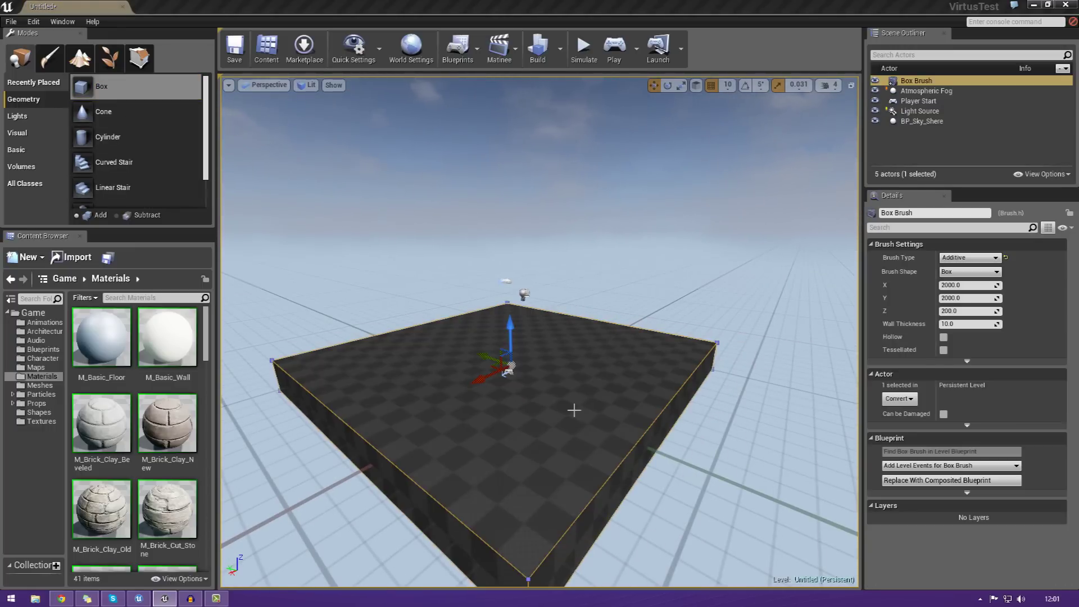
{"action": "mouse_move", "coordinate": [574, 410]}
{"action": "right_mouse_down"}
{"action": "mouse_move", "coordinate": [562, 411]}
{"action": "mouse_move", "coordinate": [596, 396]}
{"action": "mouse_move", "coordinate": [528, 337]}
{"action": "mouse_move", "coordinate": [540, 349]}
{"action": "right_mouse_up"}
{"action": "right_click_drag", "start_coordinate": [550, 385], "coordinate": [549, 384]}
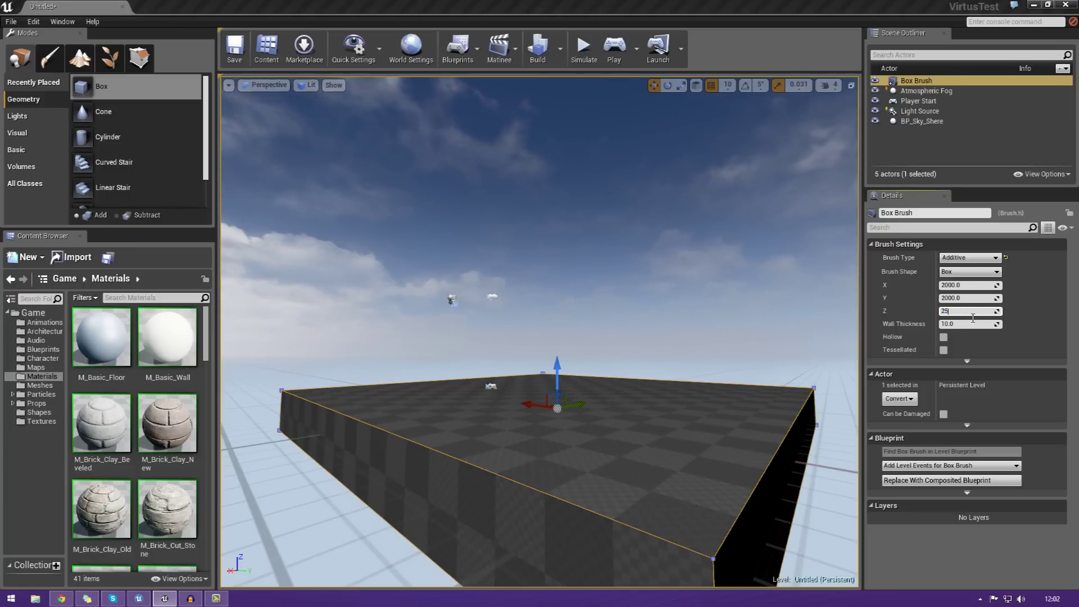
{"action": "key", "text": "Return"}
{"action": "right_click_drag", "start_coordinate": [690, 412], "coordinate": [692, 409]}
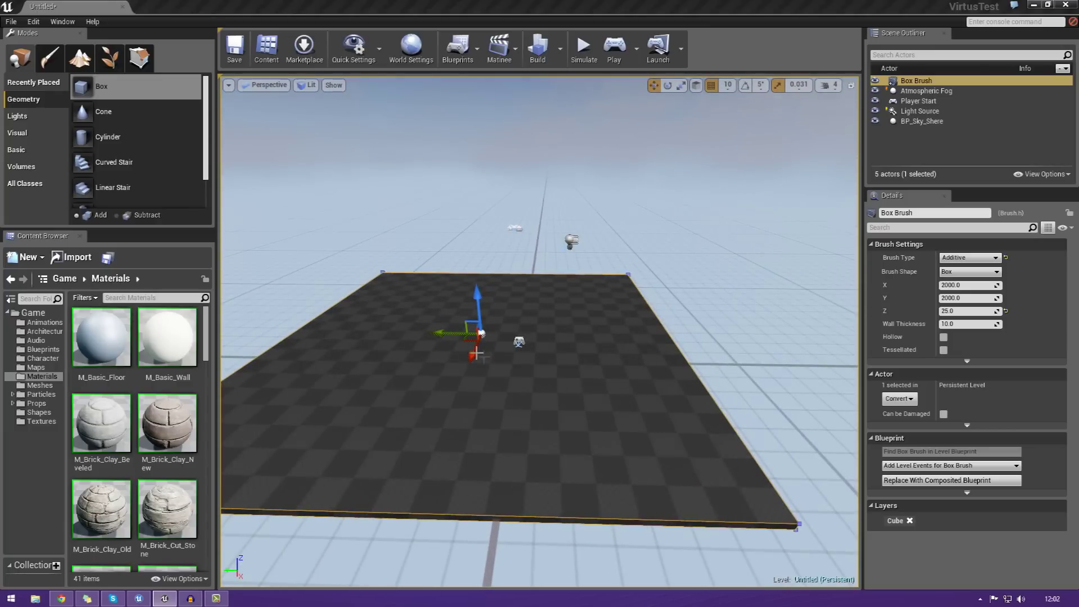
Undo the trial sideways move of the floor brush and delete the two stray 500 by 500 box brushes on it
{"action": "left_click_drag", "start_coordinate": [444, 335], "coordinate": [479, 344]}
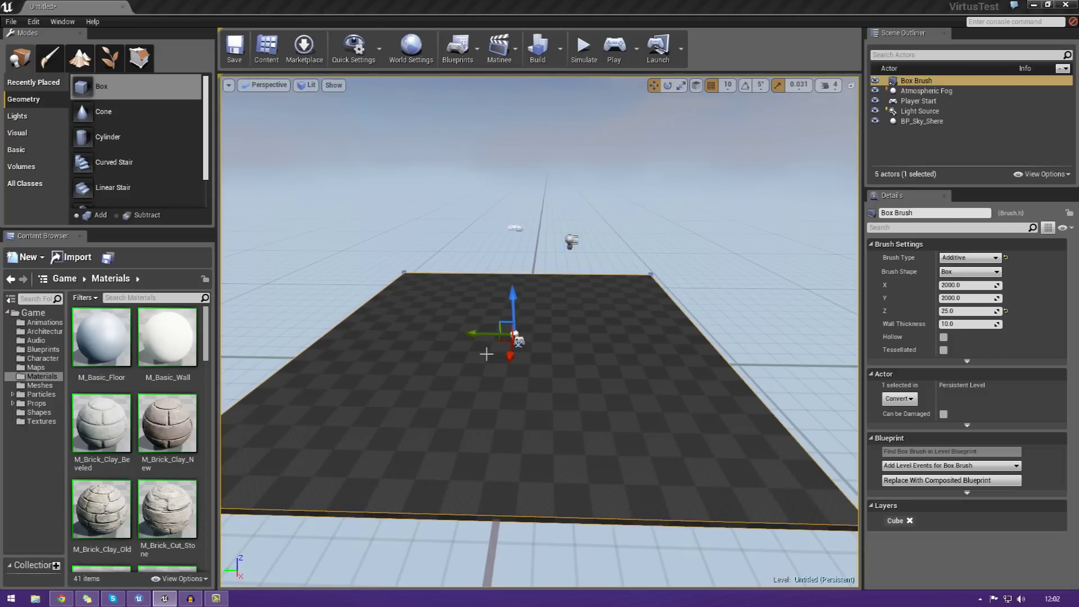
{"action": "key", "text": "ctrl+z"}
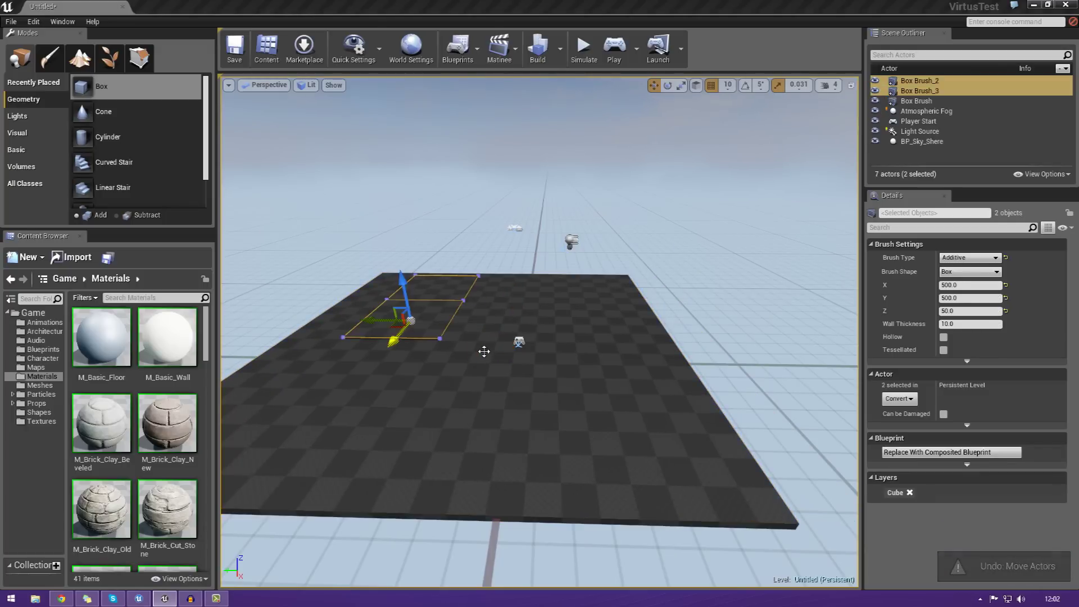
{"action": "right_click_drag", "start_coordinate": [445, 306], "coordinate": [372, 281]}
{"action": "key", "text": "w"}
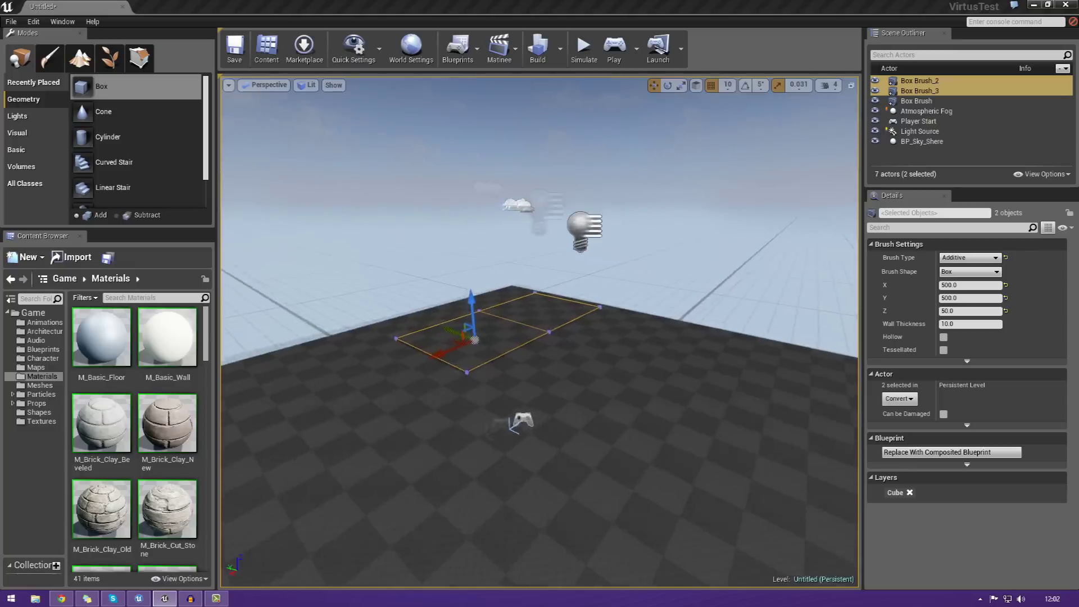
{"action": "right_click_drag", "start_coordinate": [484, 337], "coordinate": [470, 325]}
{"action": "key", "text": "Delete"}
Duplicate the floor brush and raise the copy above the original
{"action": "left_click", "coordinate": [585, 447]}
{"action": "right_click_drag", "start_coordinate": [585, 448], "coordinate": [538, 422]}
{"action": "key", "text": "s"}
{"action": "right_click", "coordinate": [495, 385]}
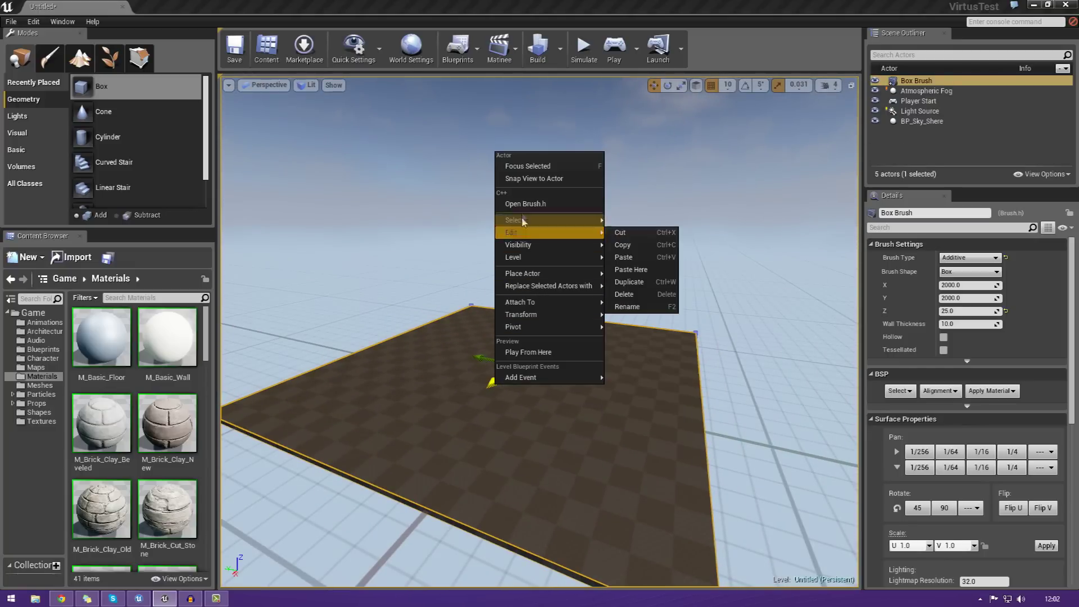
{"action": "left_click", "coordinate": [403, 381]}
{"action": "right_click_drag", "start_coordinate": [403, 380], "coordinate": [409, 387]}
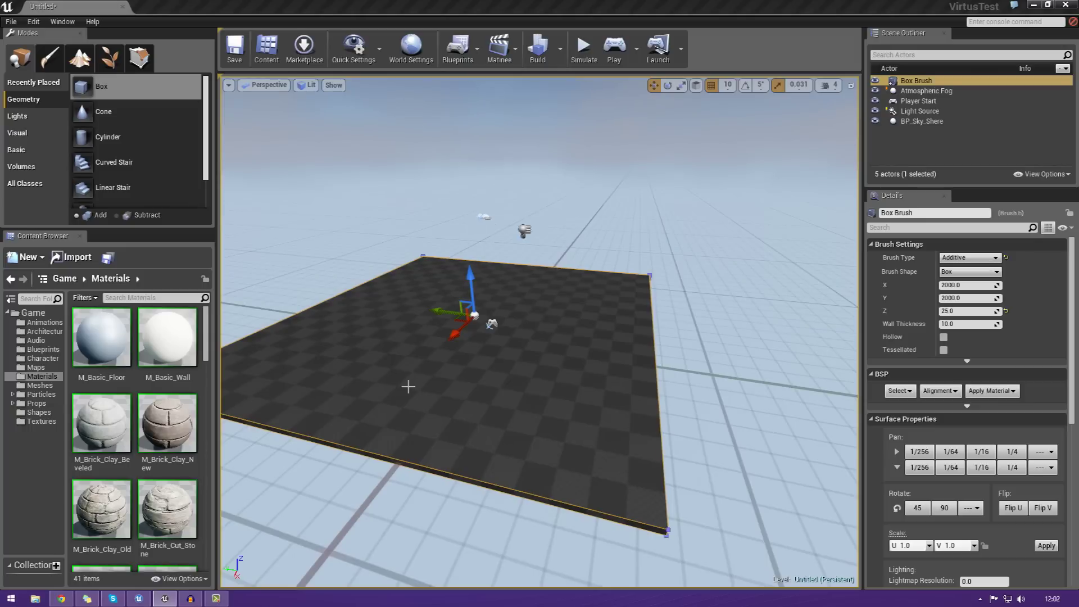
{"action": "key", "text": "ctrl+w"}
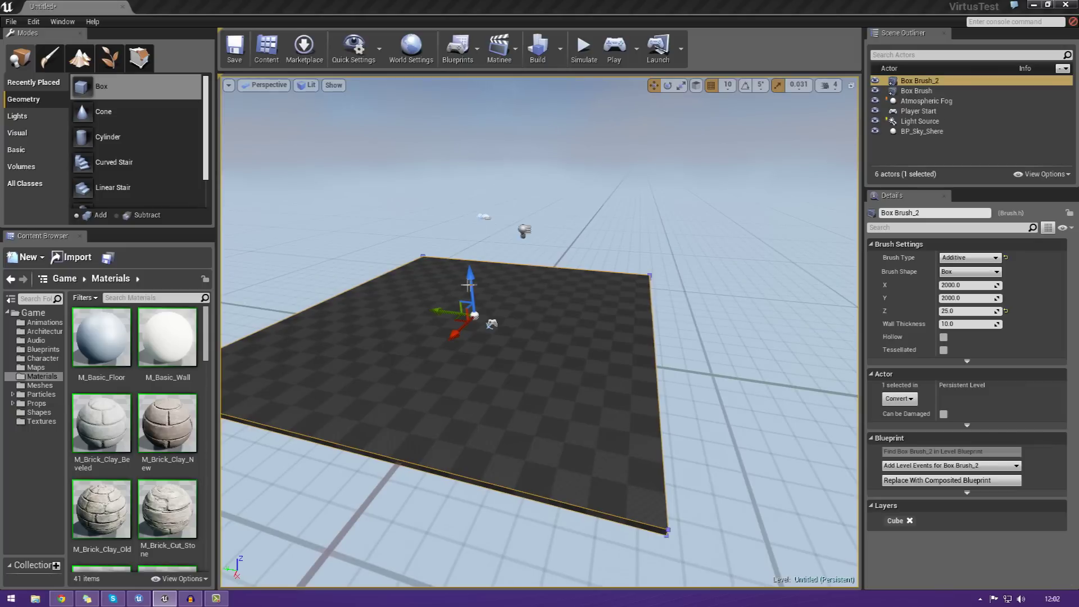
{"action": "left_click_drag", "start_coordinate": [471, 284], "coordinate": [466, 229]}
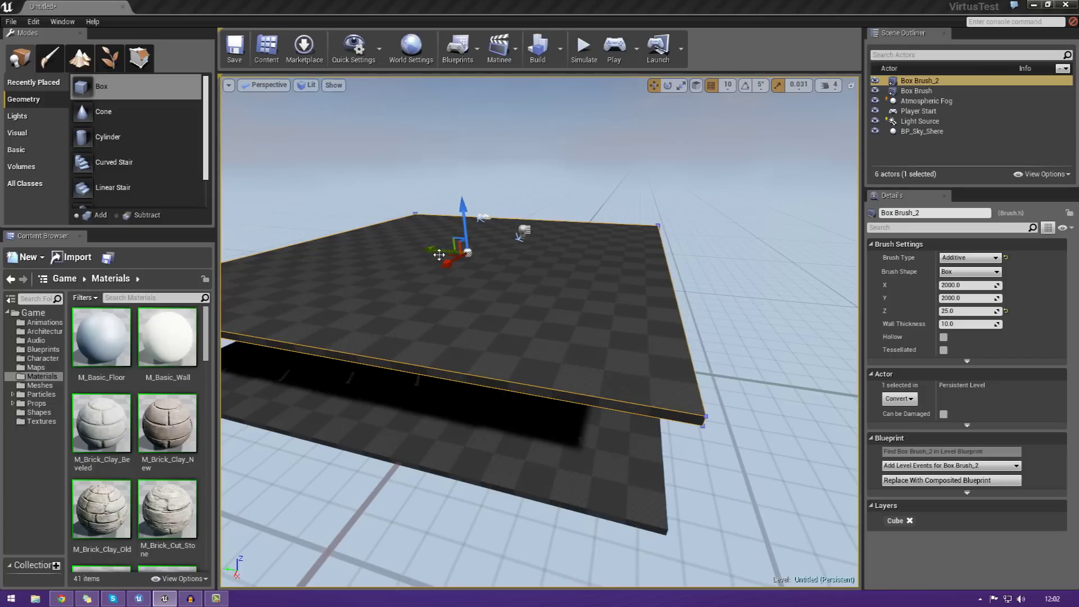
Try to make another copy of the raised slab, shifted sideways along the Y axis
{"action": "left_click_drag", "start_coordinate": [440, 253], "coordinate": [497, 273], "text": "shift"}
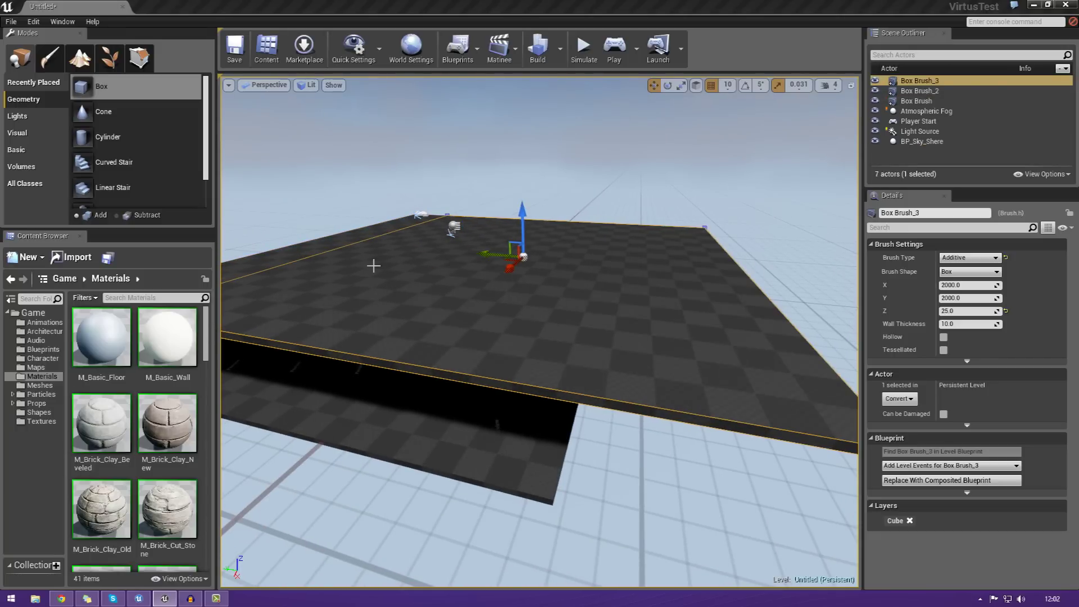
{"action": "key", "text": "ctrl+z"}
{"action": "key", "text": "ctrl+z"}
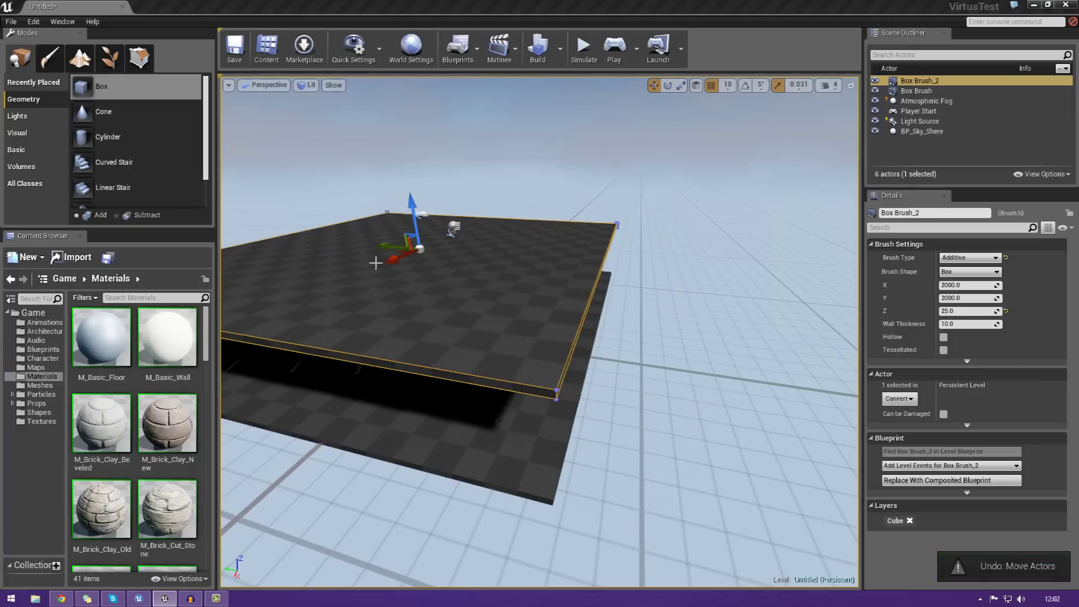
Try rotating the raised slab upright without angle snapping
{"action": "left_click", "coordinate": [668, 85]}
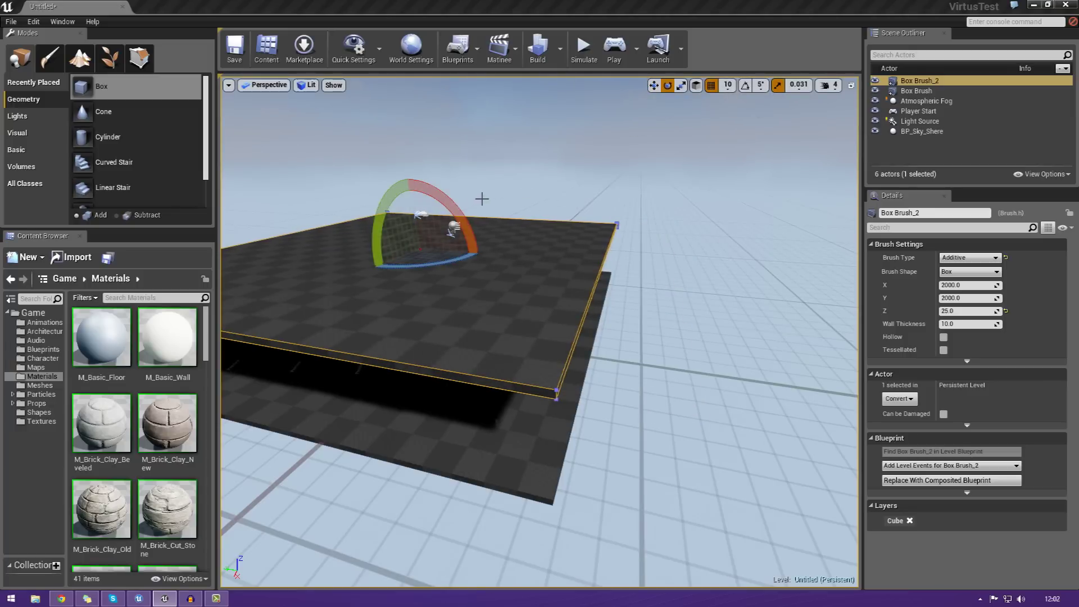
{"action": "mouse_move", "coordinate": [457, 209]}
{"action": "left_mouse_down"}
{"action": "mouse_move", "coordinate": [448, 304]}
{"action": "mouse_move", "coordinate": [433, 332]}
{"action": "mouse_move", "coordinate": [427, 320]}
{"action": "mouse_move", "coordinate": [484, 307]}
{"action": "mouse_move", "coordinate": [433, 323]}
{"action": "mouse_move", "coordinate": [402, 306]}
{"action": "mouse_move", "coordinate": [456, 326]}
{"action": "mouse_move", "coordinate": [418, 325]}
{"action": "mouse_move", "coordinate": [381, 287]}
{"action": "mouse_move", "coordinate": [434, 328]}
{"action": "mouse_move", "coordinate": [458, 209]}
{"action": "left_mouse_up"}
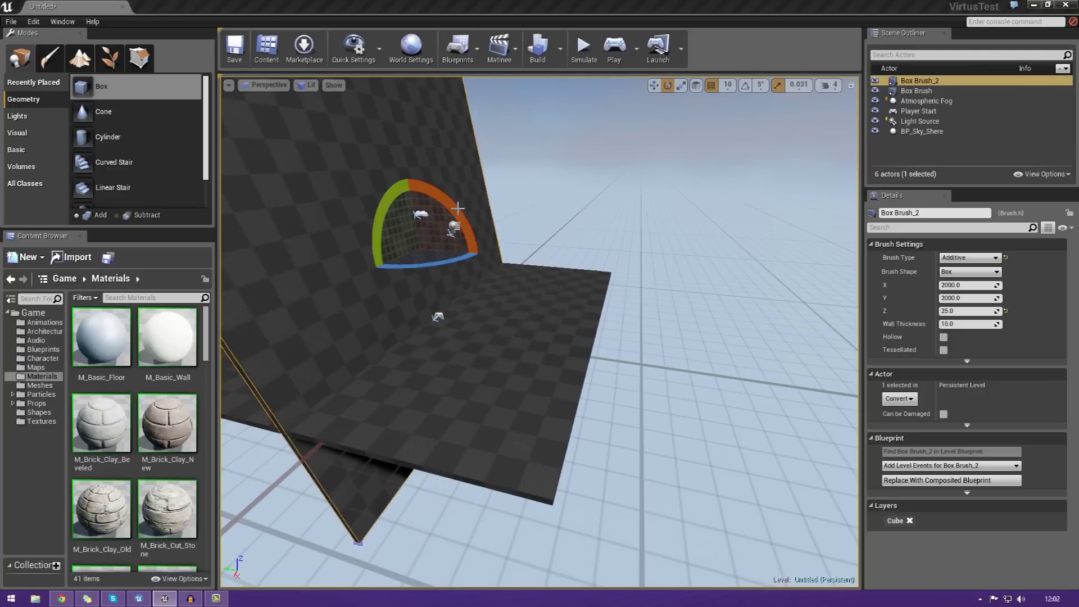
{"action": "key", "text": "ctrl+z"}
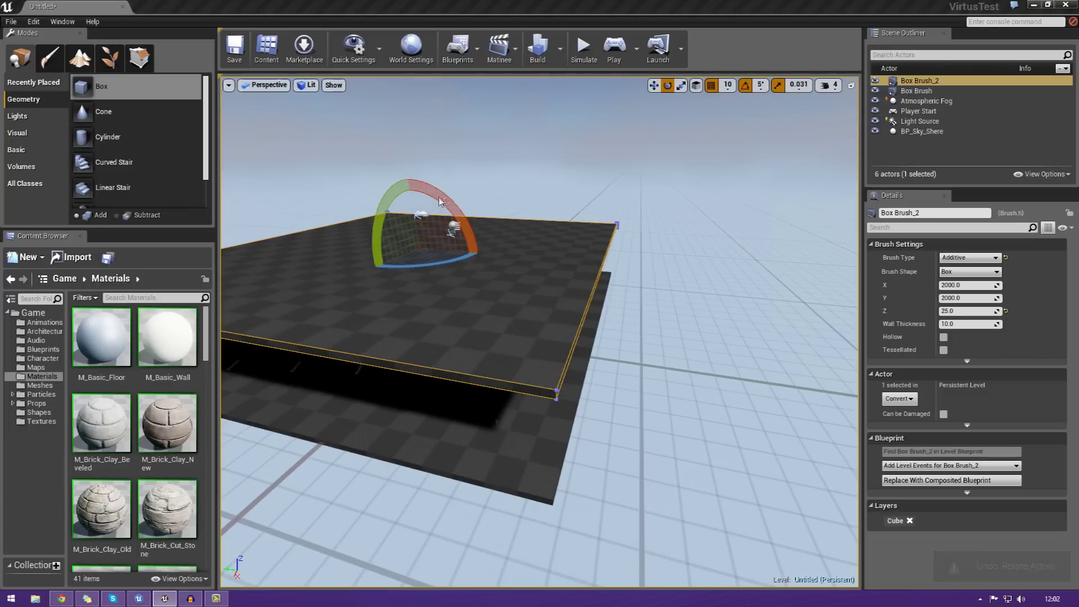
With 5° rotation snapping on, rotate the raised slab upright and move it to the floor's edge
{"action": "mouse_move", "coordinate": [474, 228]}
{"action": "left_mouse_down"}
{"action": "mouse_move", "coordinate": [489, 264]}
{"action": "mouse_move", "coordinate": [482, 308]}
{"action": "mouse_move", "coordinate": [444, 328]}
{"action": "mouse_move", "coordinate": [422, 324]}
{"action": "mouse_move", "coordinate": [437, 328]}
{"action": "left_mouse_up"}
{"action": "key", "text": "w"}
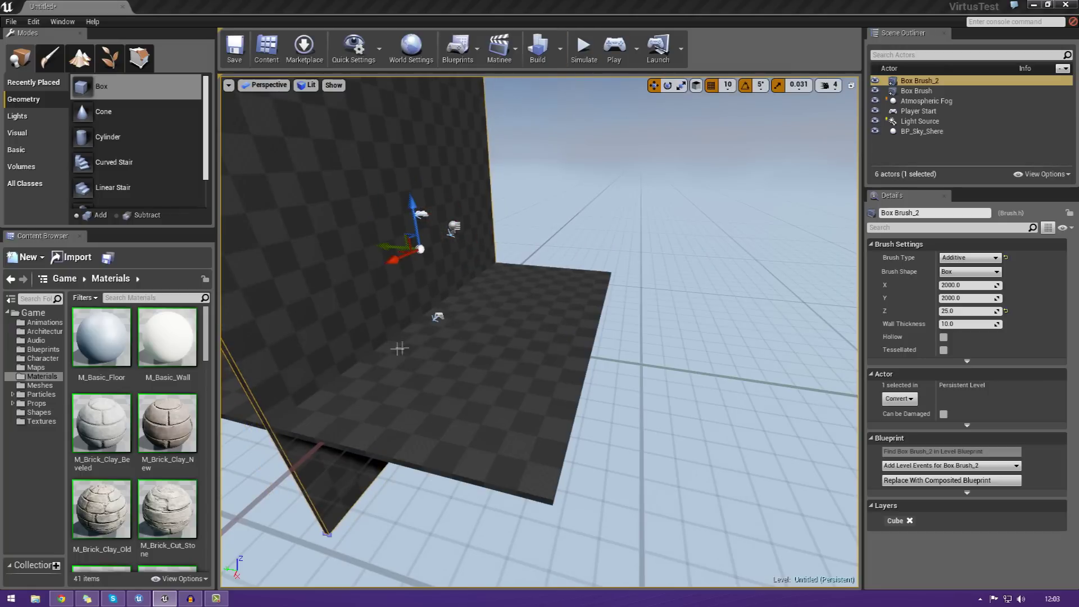
{"action": "left_click_drag", "start_coordinate": [402, 258], "coordinate": [554, 294]}
{"action": "right_click_drag", "start_coordinate": [560, 316], "coordinate": [569, 325]}
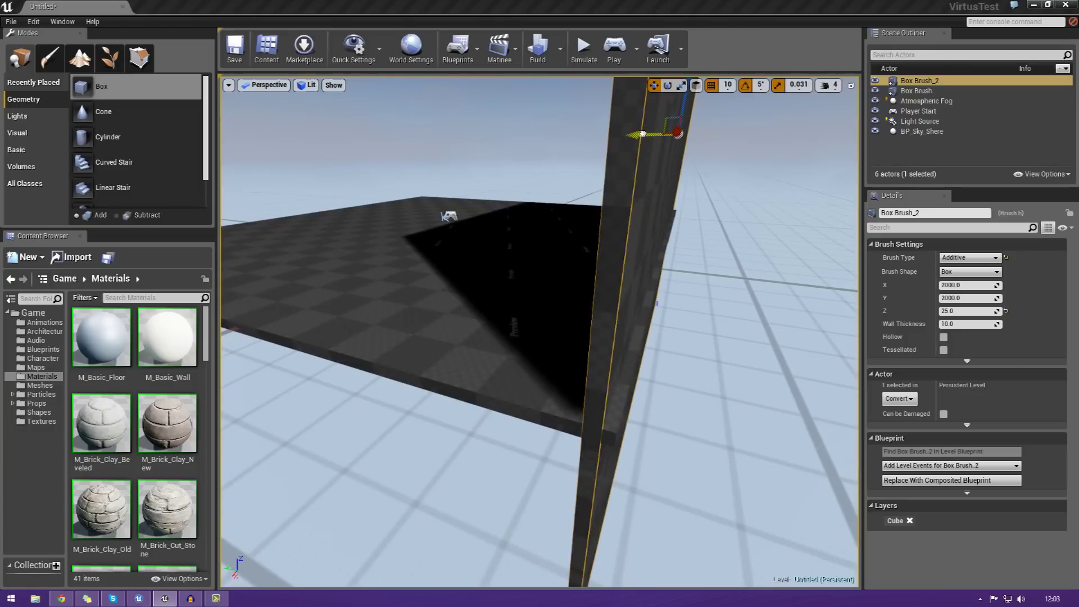
{"action": "mouse_move", "coordinate": [642, 134]}
{"action": "left_mouse_down"}
{"action": "mouse_move", "coordinate": [651, 142]}
{"action": "mouse_move", "coordinate": [642, 135]}
{"action": "left_mouse_up"}
{"action": "key", "text": "f"}
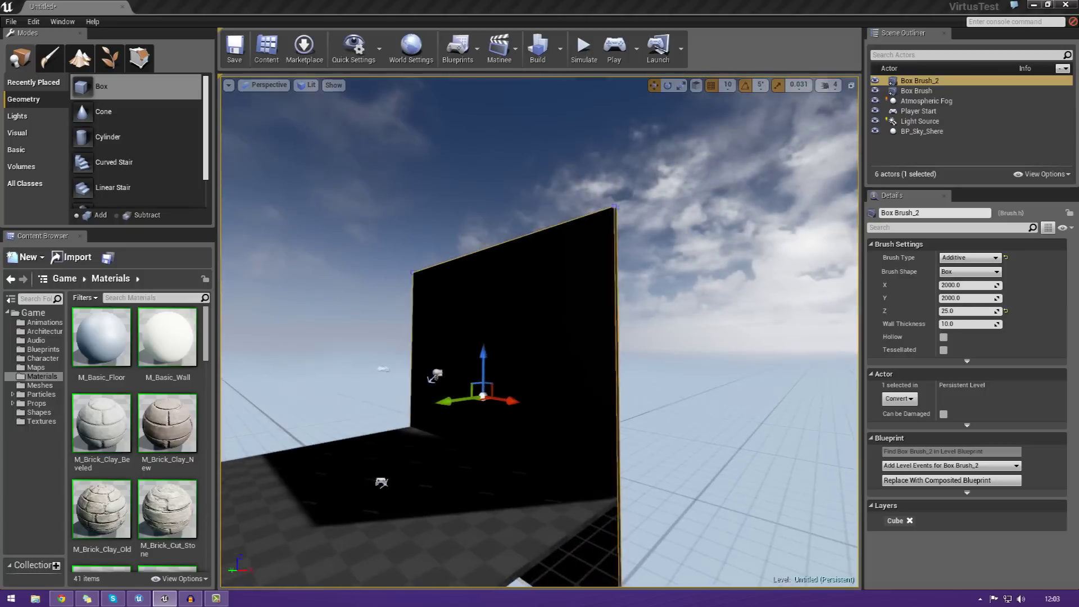
Set the upright brush's Y size to 15
{"action": "right_click_drag", "start_coordinate": [606, 311], "coordinate": [606, 311]}
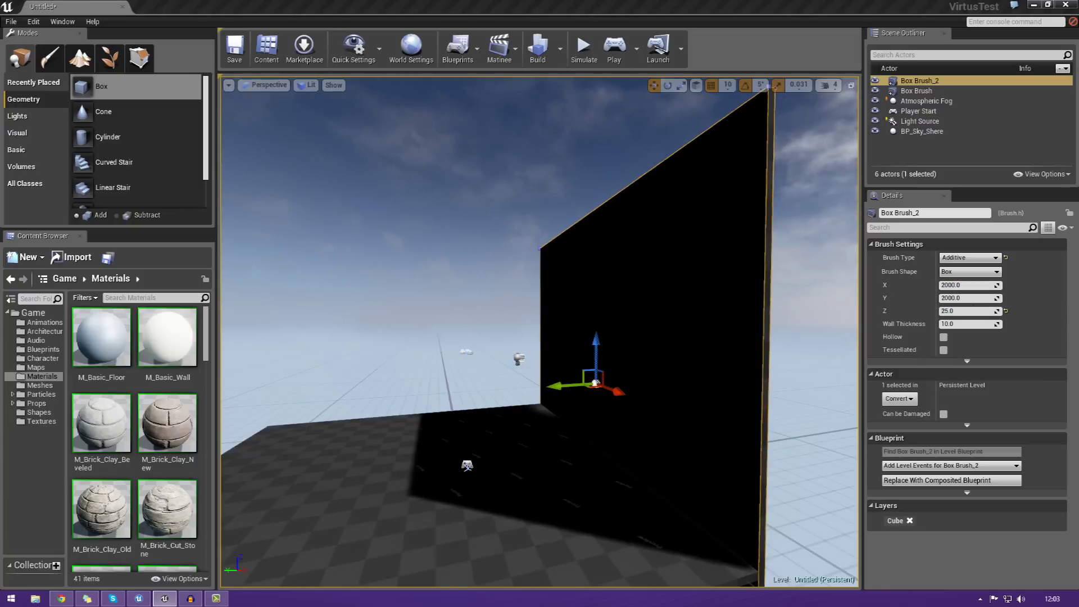
{"action": "right_click_drag", "start_coordinate": [619, 337], "coordinate": [641, 312]}
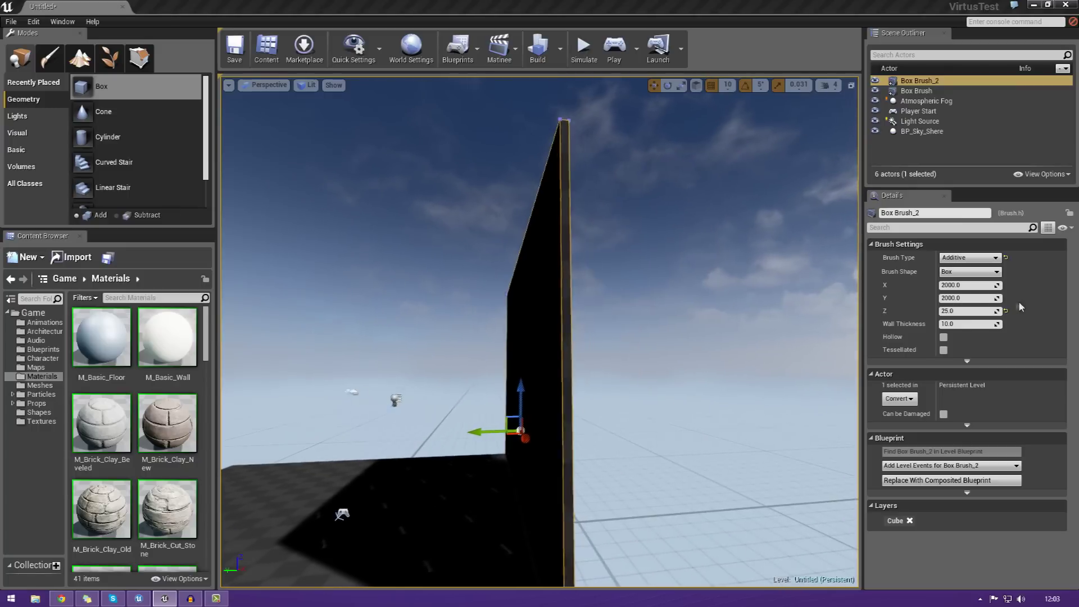
{"action": "left_click", "coordinate": [976, 299]}
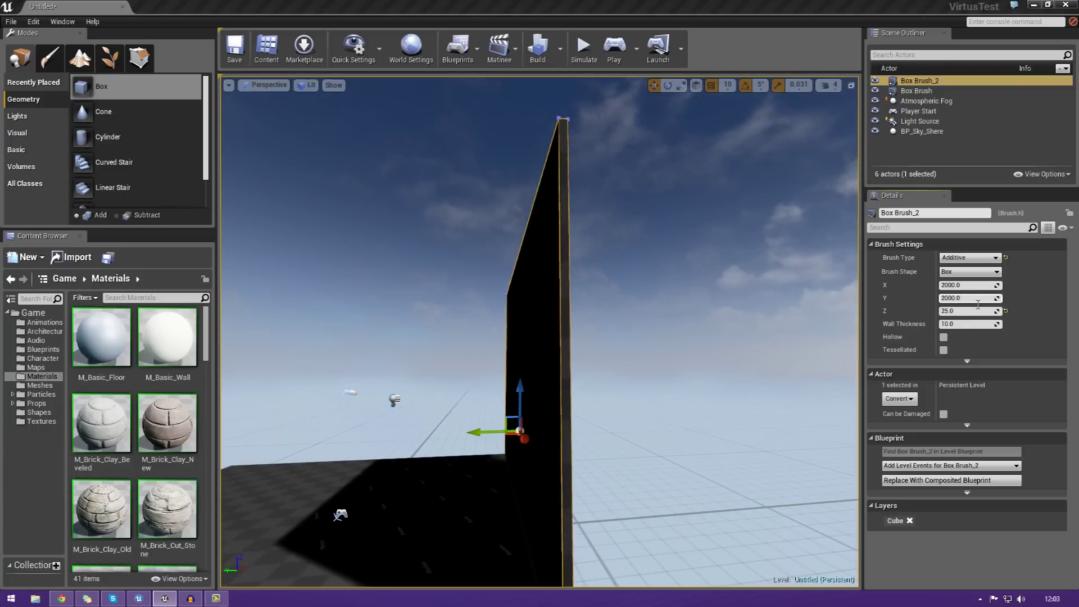
{"action": "key", "text": "Return"}
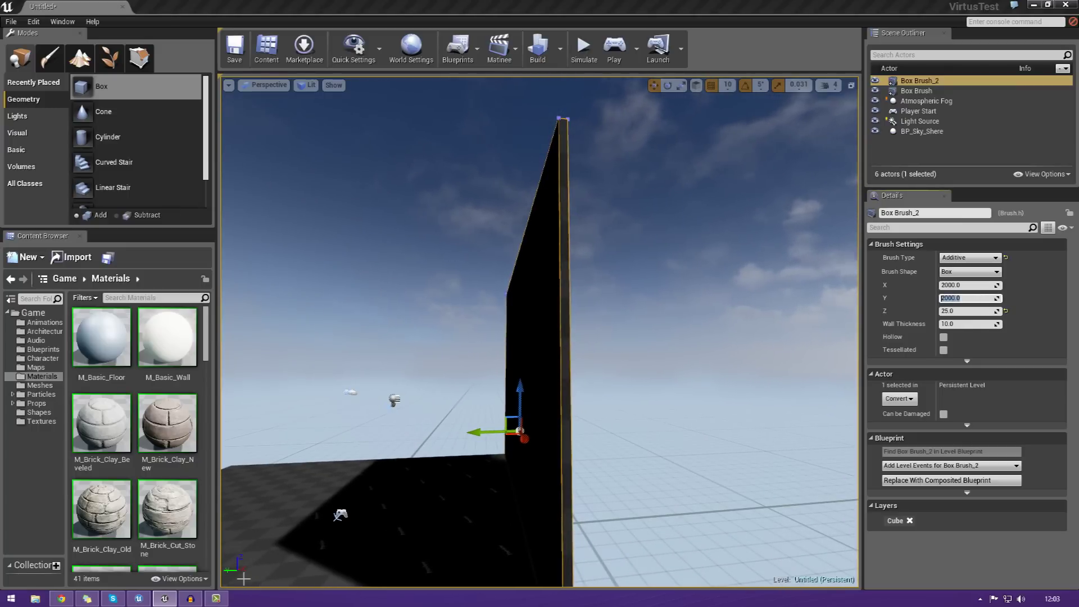
{"action": "right_click_drag", "start_coordinate": [242, 586], "coordinate": [306, 603]}
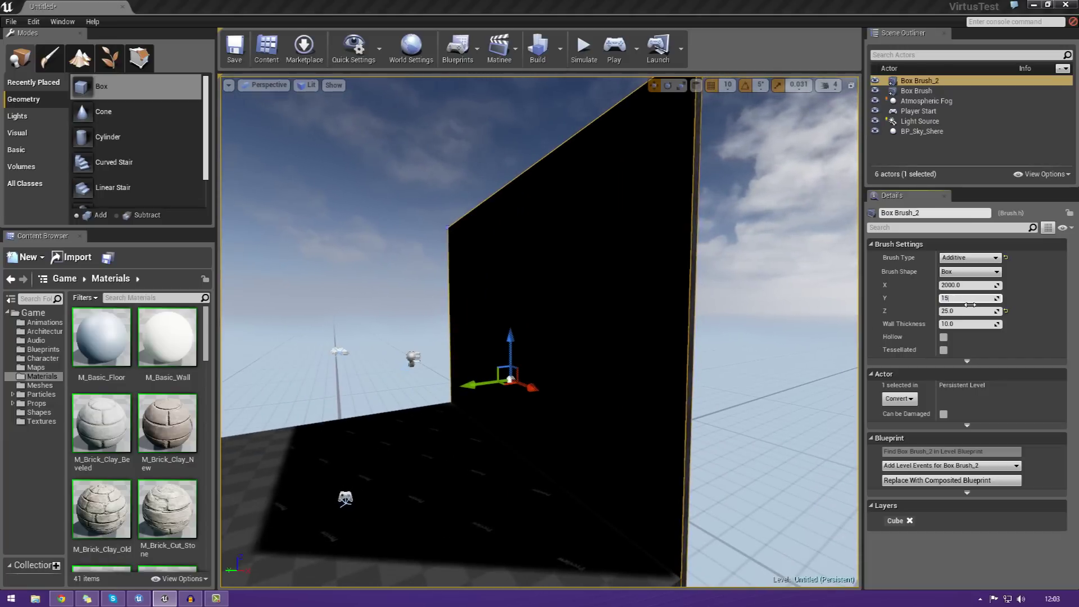
{"action": "key", "text": "Return"}
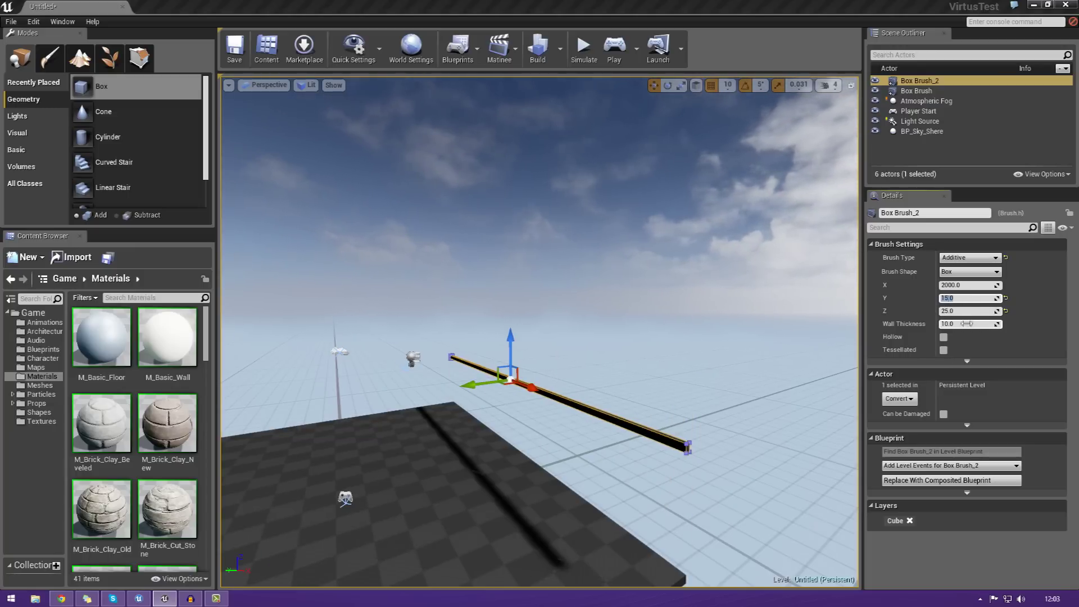
Try a Y size of 25 on the rotated brush, then undo its changes back to a flat slab
{"action": "right_click_drag", "start_coordinate": [657, 409], "coordinate": [654, 440]}
{"action": "key", "text": "w"}
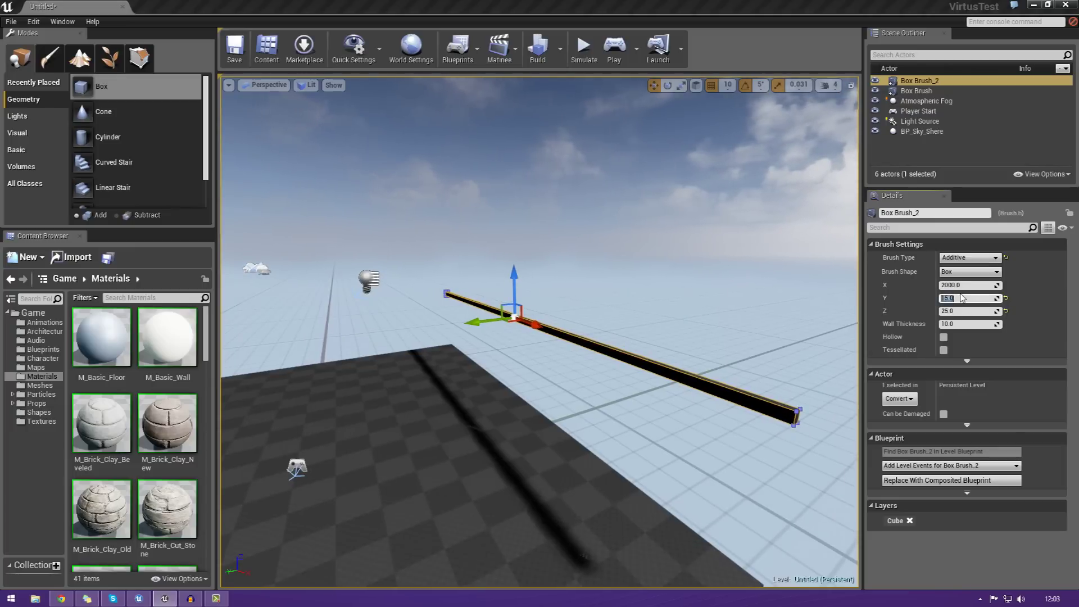
{"action": "key", "text": "Return"}
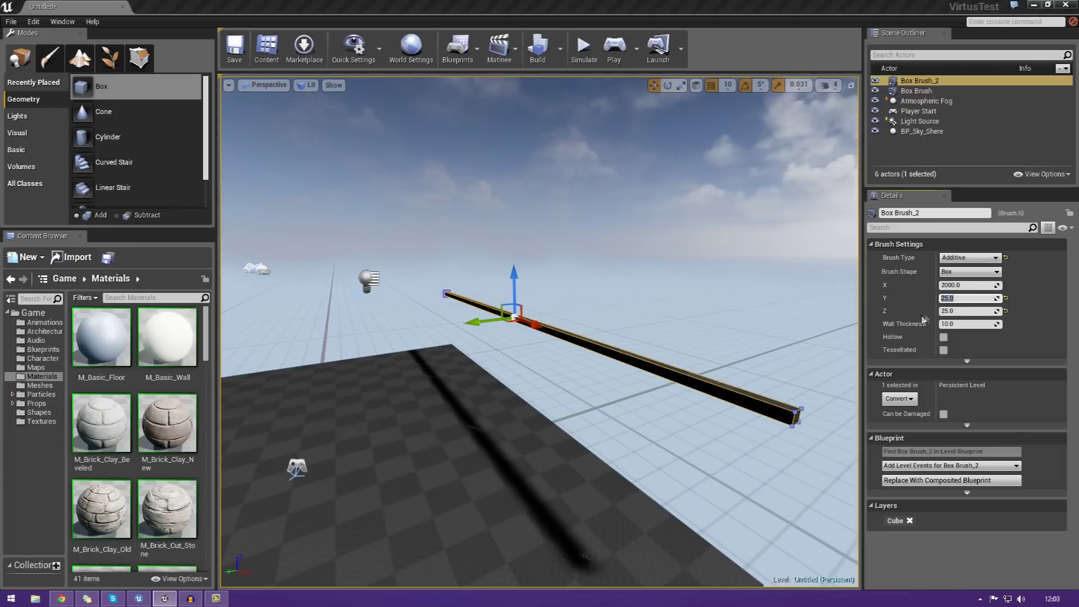
{"action": "right_click_drag", "start_coordinate": [831, 352], "coordinate": [807, 361]}
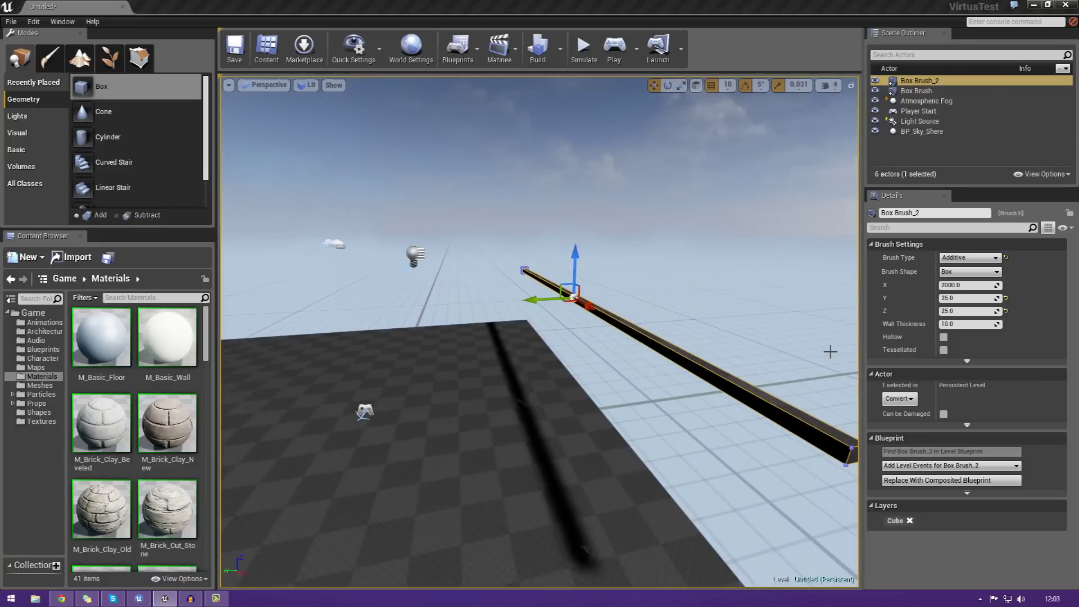
{"action": "key", "text": "ctrl+z"}
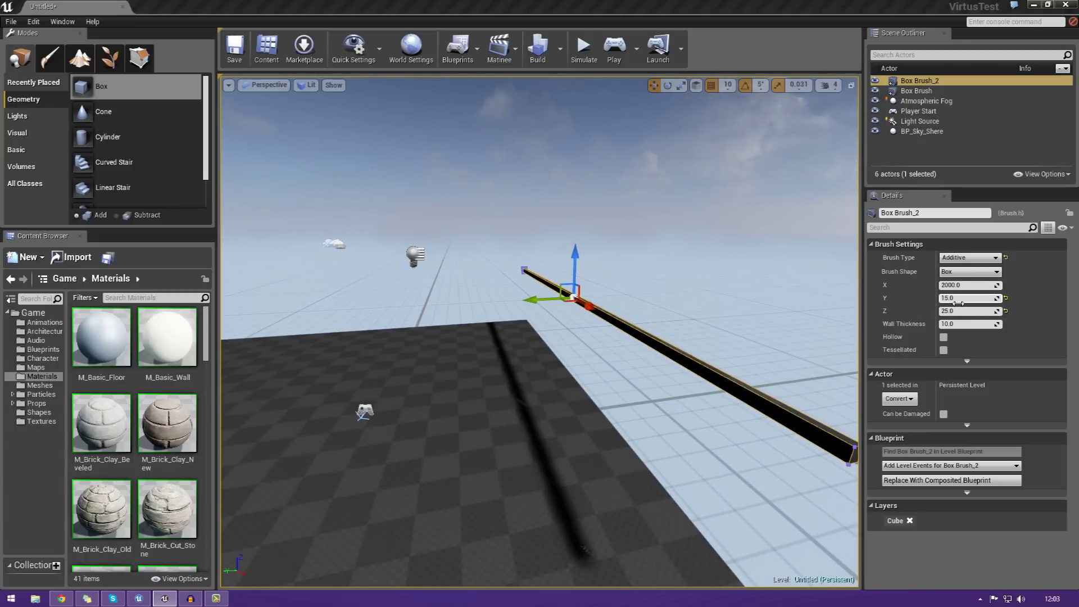
{"action": "key", "text": "ctrl+z"}
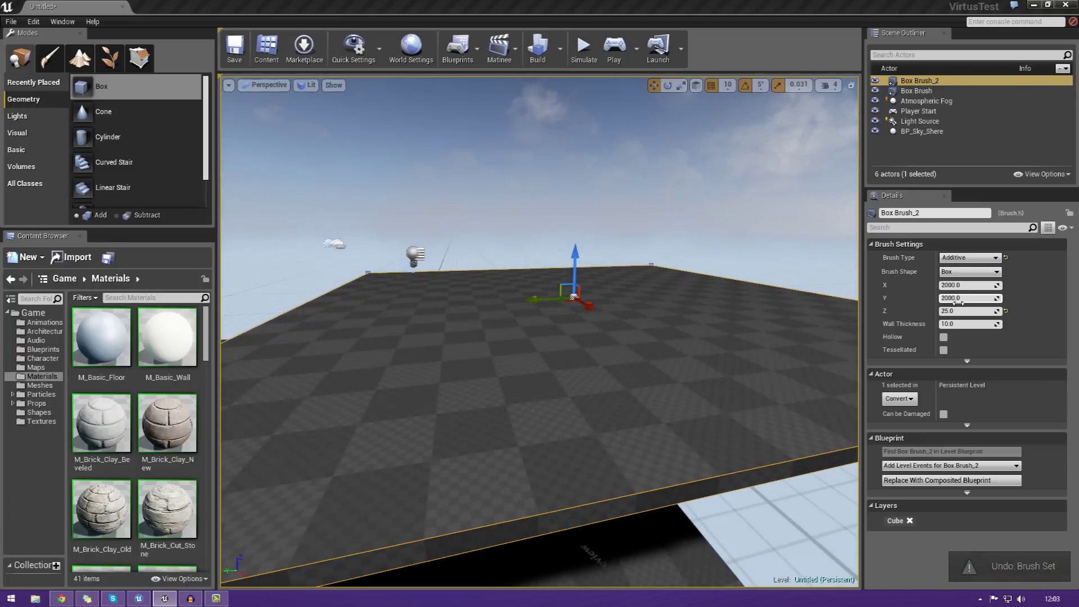
Set the flat copy's Z size to 100, then 500, and its Y size to 25 to form a thin wall
{"action": "mouse_move", "coordinate": [811, 337]}
{"action": "right_mouse_down"}
{"action": "mouse_move", "coordinate": [742, 360]}
{"action": "mouse_move", "coordinate": [809, 331]}
{"action": "mouse_move", "coordinate": [754, 320]}
{"action": "mouse_move", "coordinate": [810, 334]}
{"action": "right_mouse_up"}
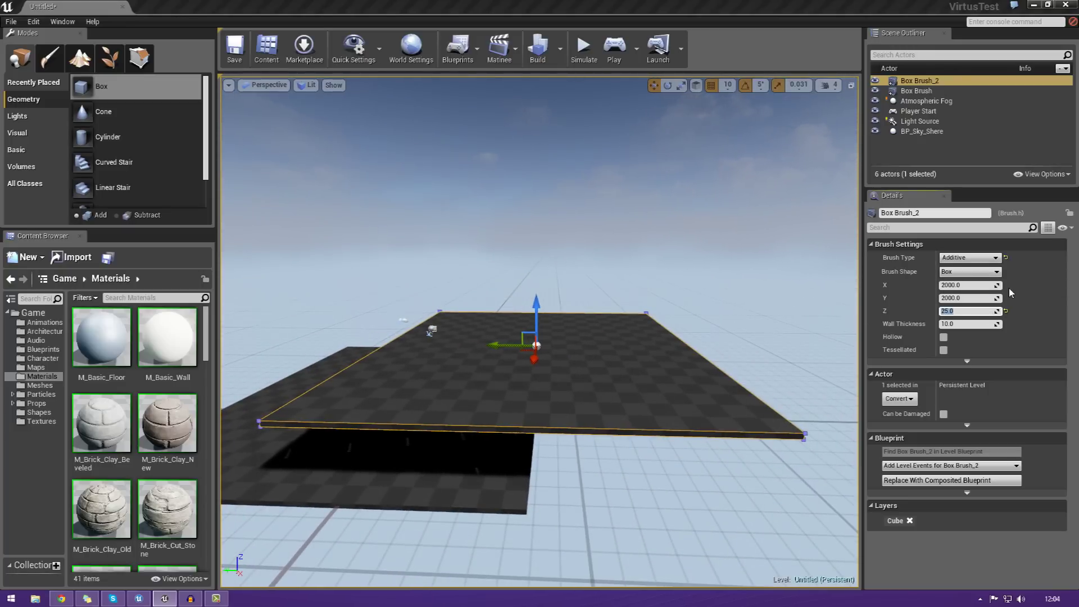
{"action": "type", "text": "100"}
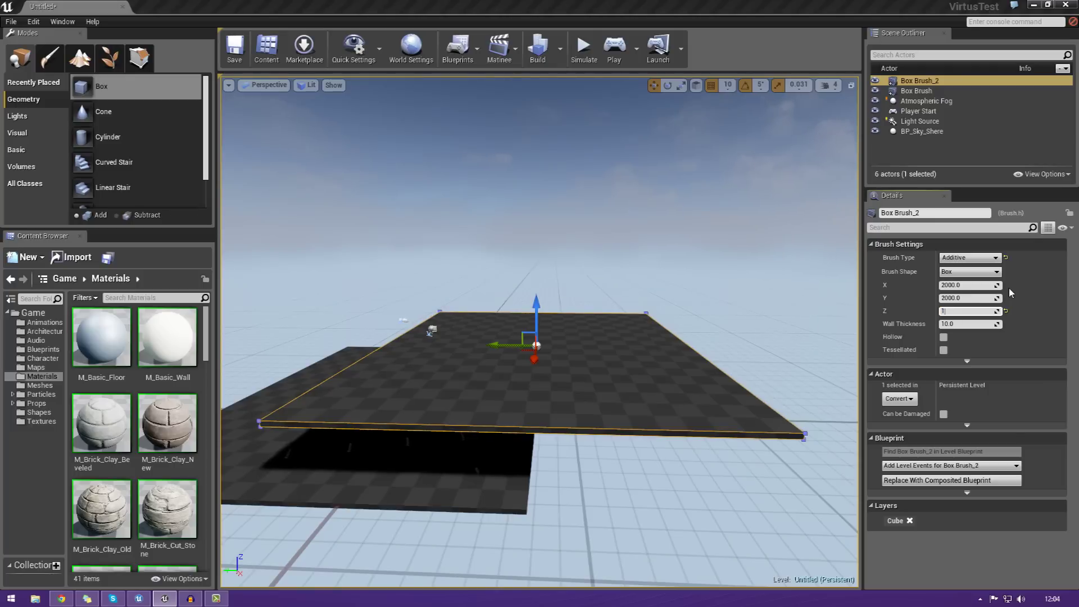
{"action": "key", "text": "Return"}
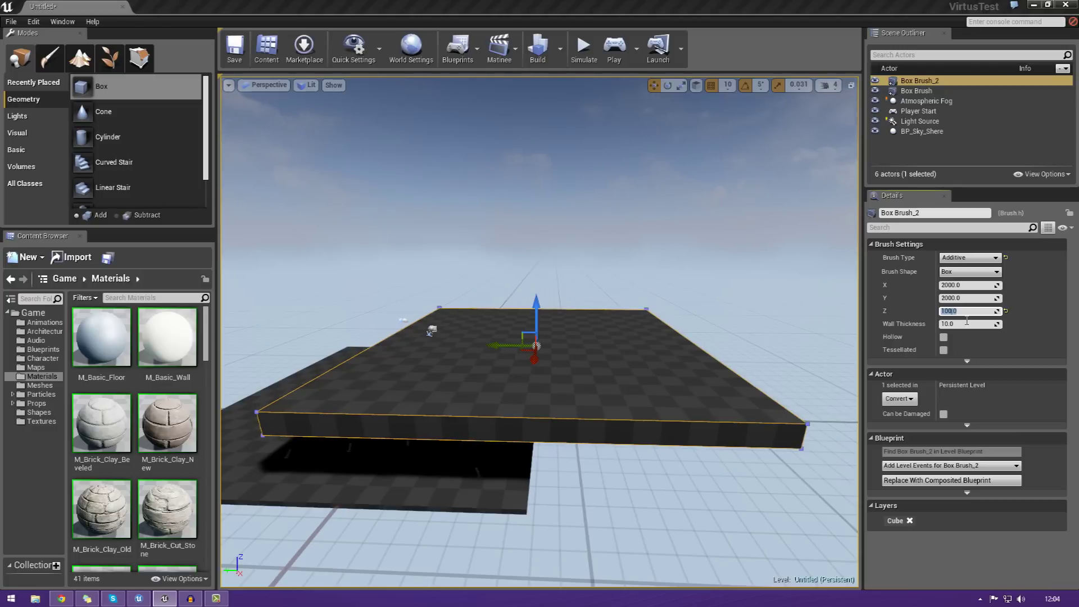
{"action": "key", "text": "Return"}
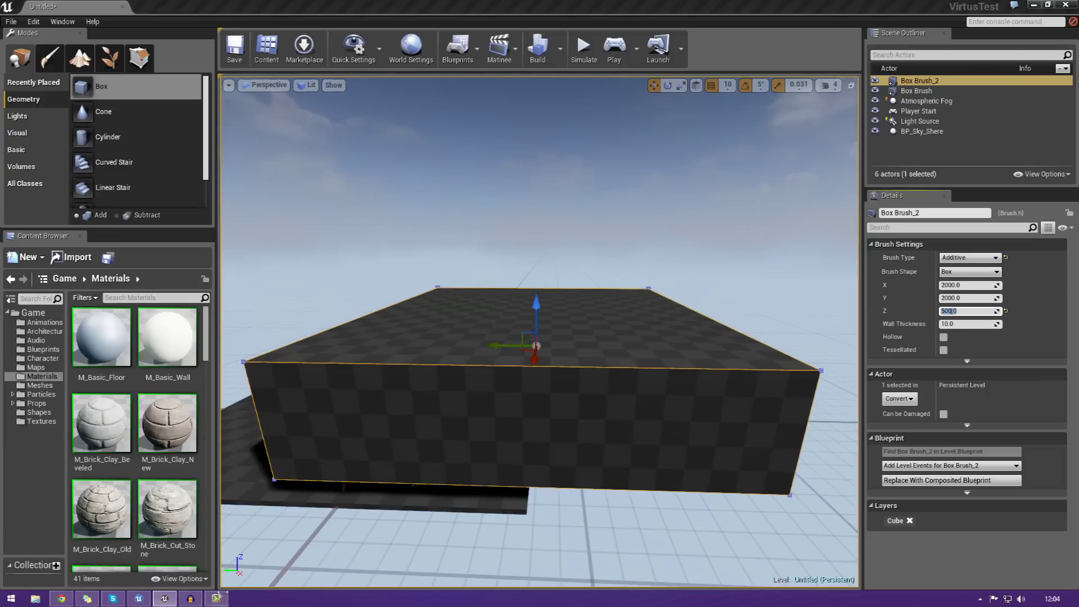
{"action": "left_click", "coordinate": [972, 299]}
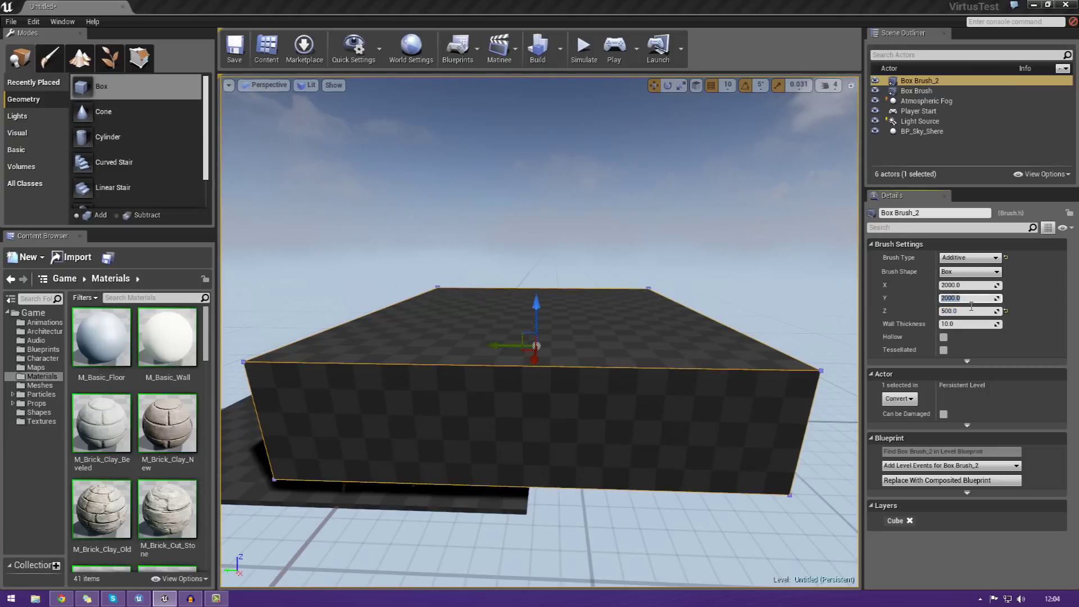
{"action": "key", "text": "Return"}
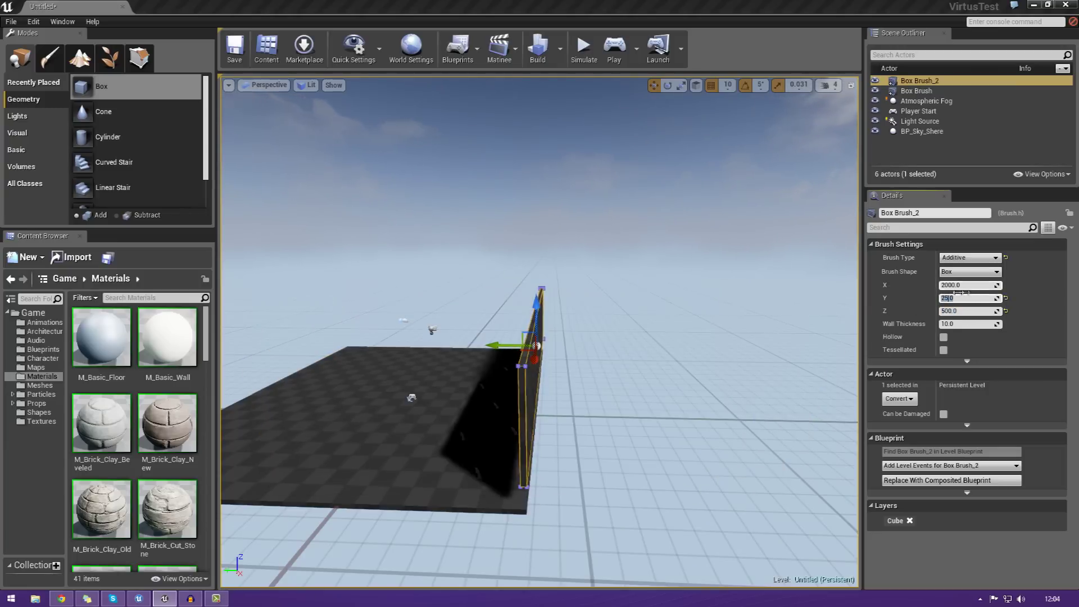
Align the thin upright wall flush with the edge of the floor
{"action": "mouse_move", "coordinate": [697, 281]}
{"action": "right_mouse_down"}
{"action": "mouse_move", "coordinate": [607, 292]}
{"action": "mouse_move", "coordinate": [489, 275]}
{"action": "mouse_move", "coordinate": [529, 262]}
{"action": "mouse_move", "coordinate": [624, 276]}
{"action": "mouse_move", "coordinate": [714, 270]}
{"action": "mouse_move", "coordinate": [664, 258]}
{"action": "right_mouse_up"}
{"action": "mouse_move", "coordinate": [551, 354]}
{"action": "left_mouse_down", "text": "alt"}
{"action": "mouse_move", "coordinate": [563, 340]}
{"action": "mouse_move", "coordinate": [560, 351]}
{"action": "left_mouse_up", "text": "alt"}
{"action": "right_click_drag", "start_coordinate": [560, 352], "coordinate": [590, 343]}
{"action": "left_click_drag", "start_coordinate": [579, 405], "coordinate": [582, 409], "text": "alt"}
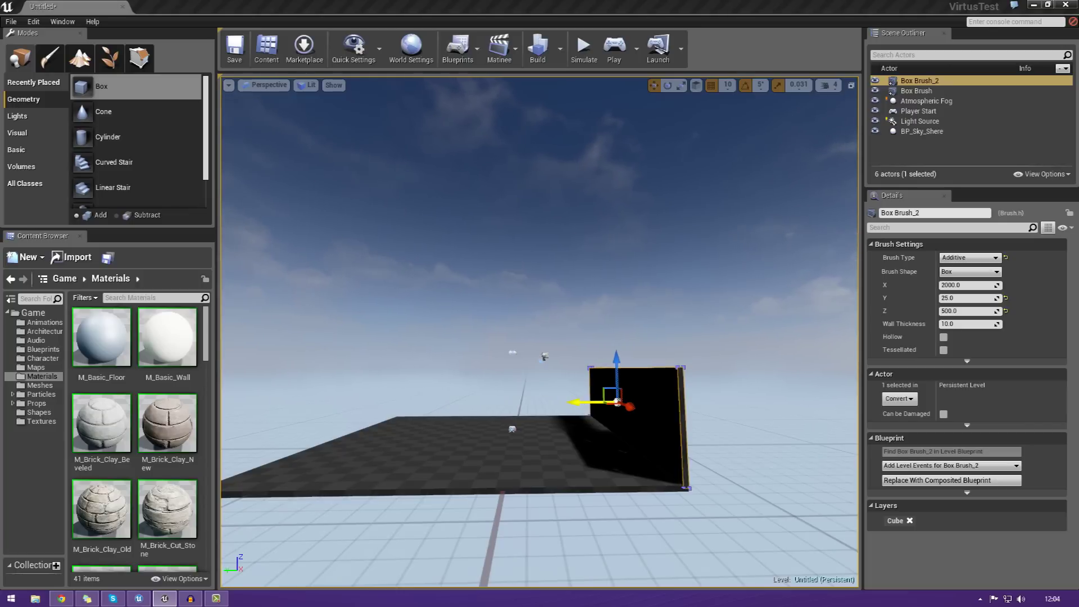
Duplicate the wall and place the copy along the opposite edge of the floor
{"action": "left_click_drag", "start_coordinate": [618, 402], "coordinate": [445, 419], "text": "alt"}
{"action": "left_click_drag", "start_coordinate": [309, 422], "coordinate": [307, 422], "text": "alt"}
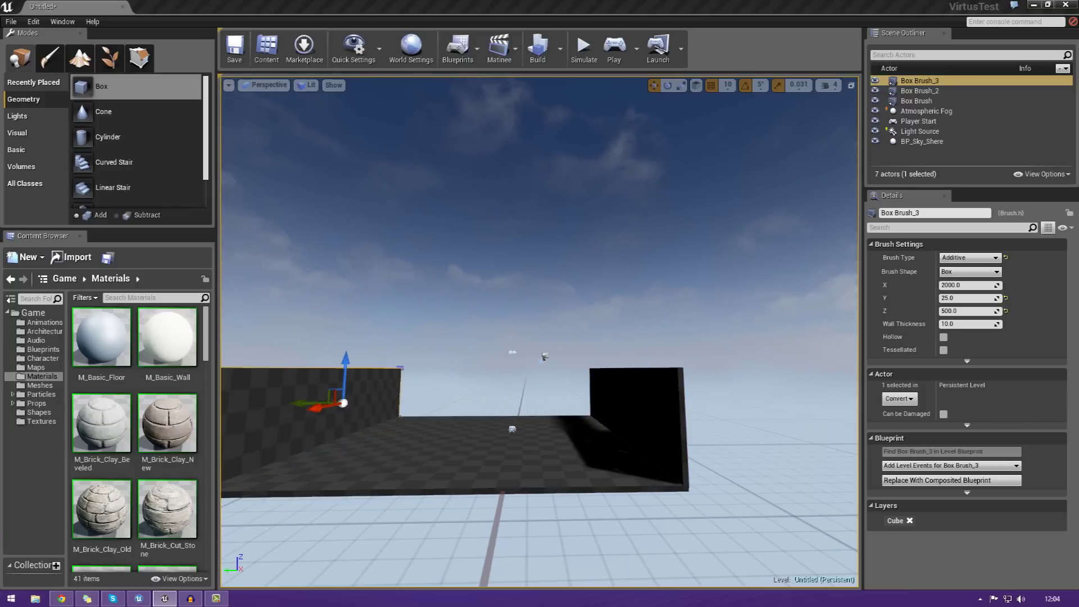
{"action": "key", "text": "a"}
{"action": "right_click_drag", "start_coordinate": [488, 422], "coordinate": [509, 415]}
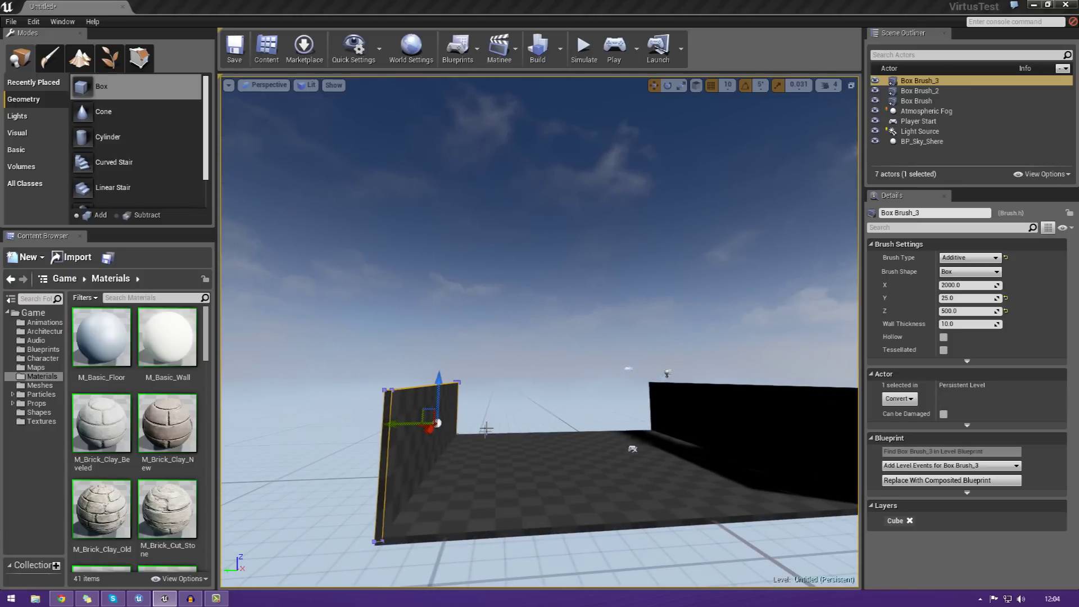
{"action": "mouse_move", "coordinate": [465, 449]}
{"action": "right_mouse_down"}
{"action": "mouse_move", "coordinate": [437, 448]}
{"action": "mouse_move", "coordinate": [453, 453]}
{"action": "right_mouse_up"}
{"action": "key", "text": "d"}
{"action": "key", "text": "d"}
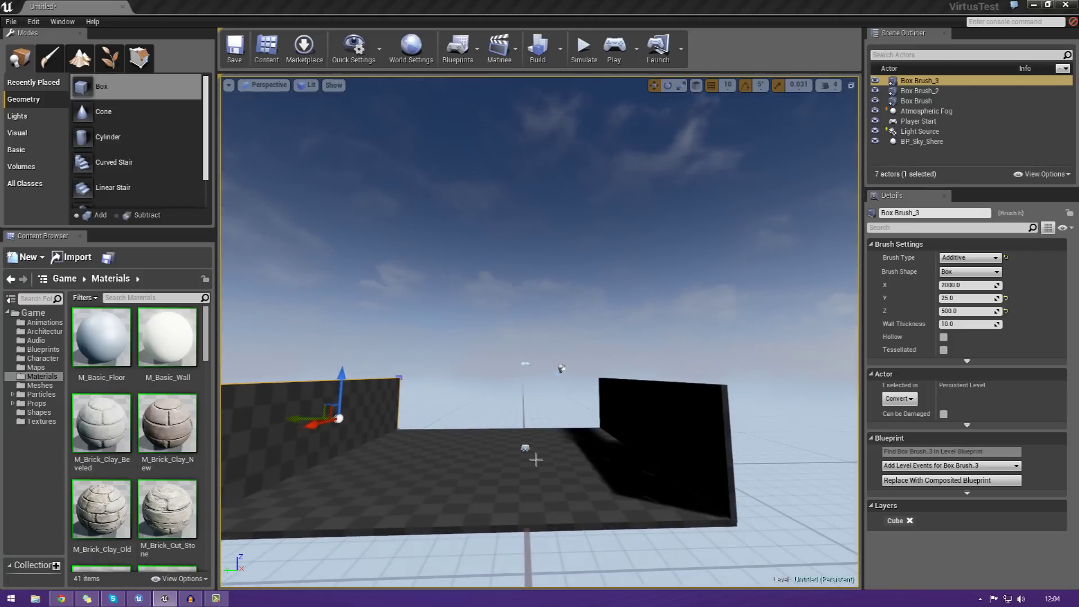
Try duplicating the second wall toward the middle of the floor with the camera following, then delete the copy
{"action": "left_click_drag", "start_coordinate": [537, 460], "coordinate": [482, 453], "text": "alt"}
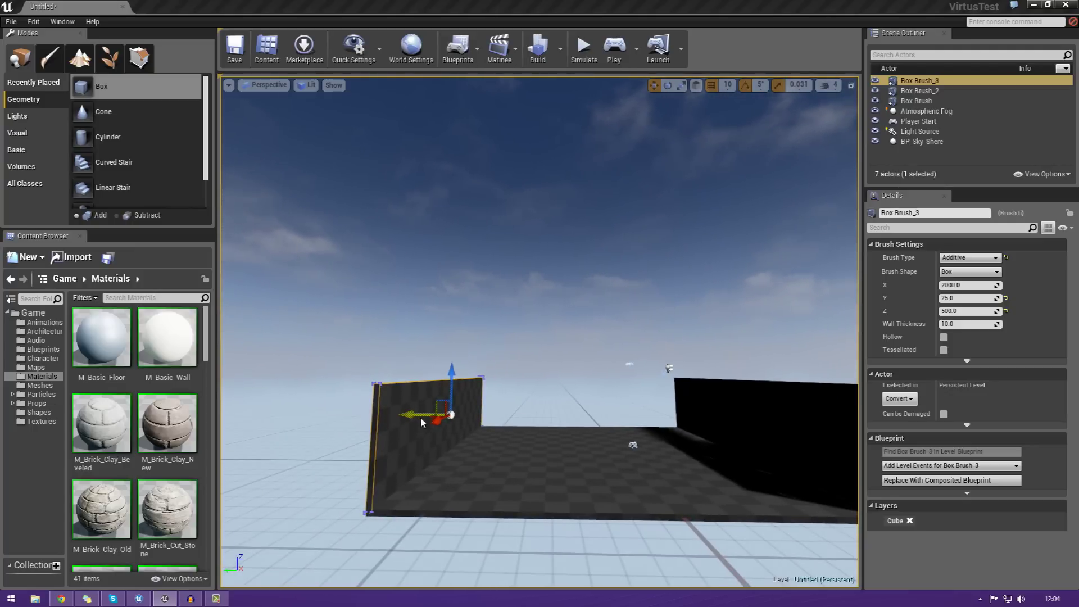
{"action": "left_click_drag", "start_coordinate": [419, 416], "coordinate": [694, 416], "text": "alt+shift"}
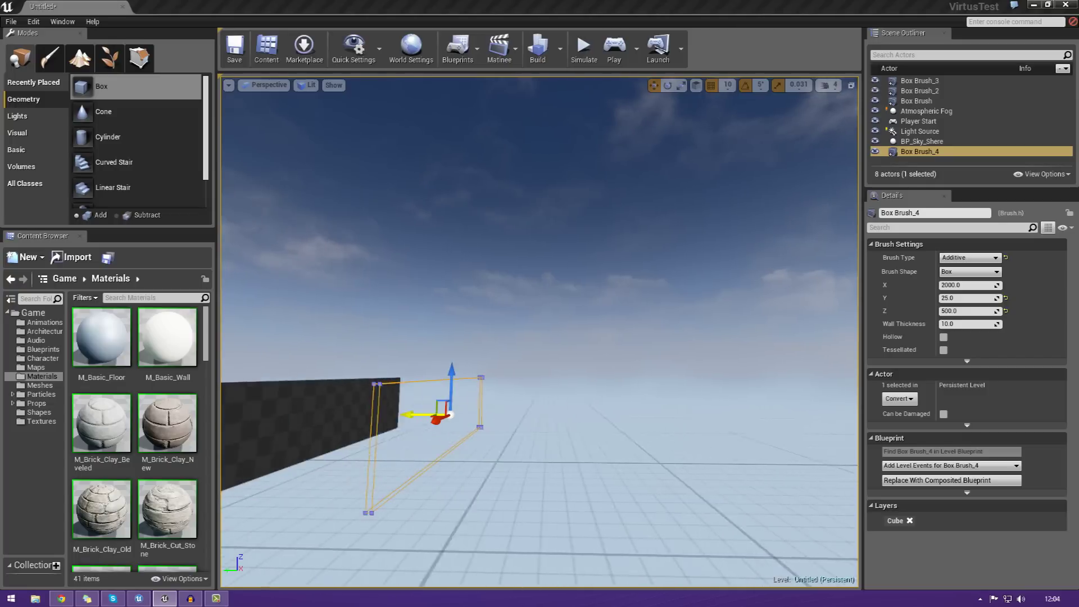
{"action": "left_click_drag", "start_coordinate": [788, 415], "coordinate": [515, 415], "text": "alt+shift"}
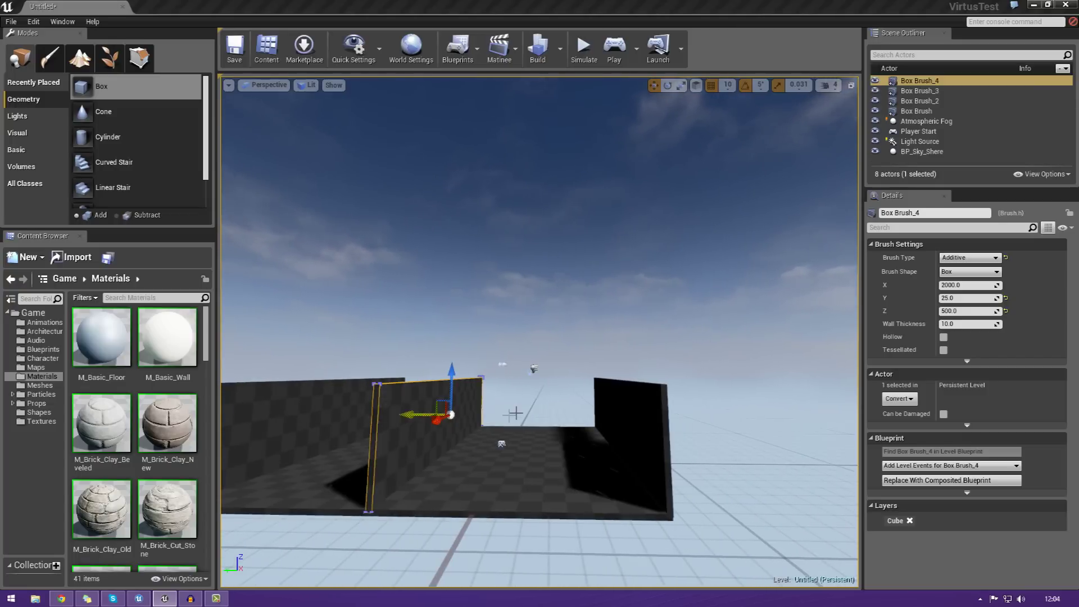
{"action": "mouse_move", "coordinate": [515, 414]}
{"action": "right_mouse_down"}
{"action": "mouse_move", "coordinate": [494, 430]}
{"action": "mouse_move", "coordinate": [509, 442]}
{"action": "mouse_move", "coordinate": [486, 442]}
{"action": "right_mouse_up"}
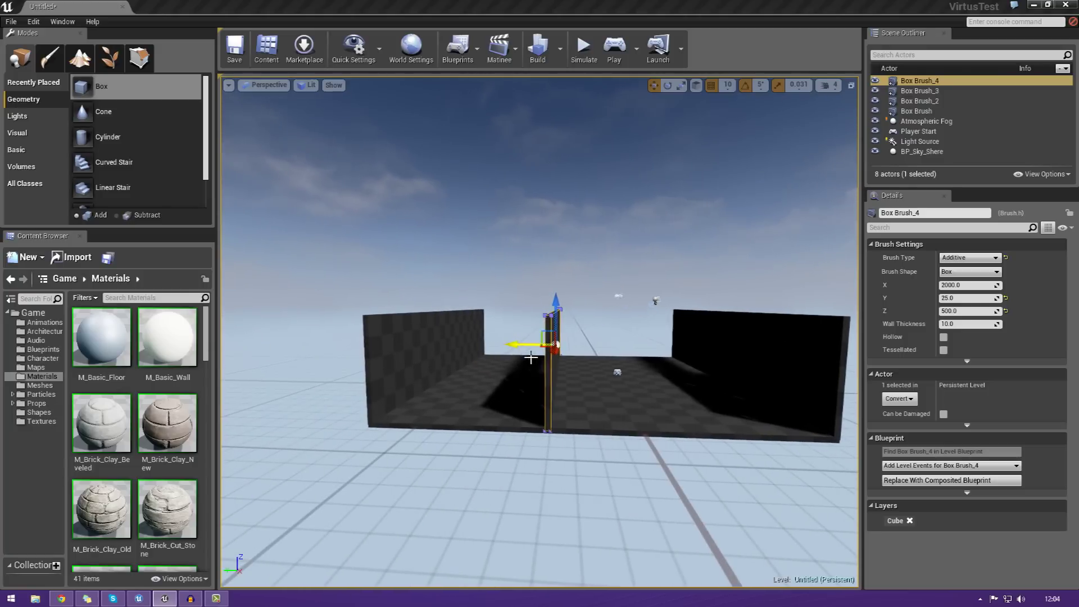
{"action": "left_click_drag", "start_coordinate": [519, 348], "coordinate": [537, 355]}
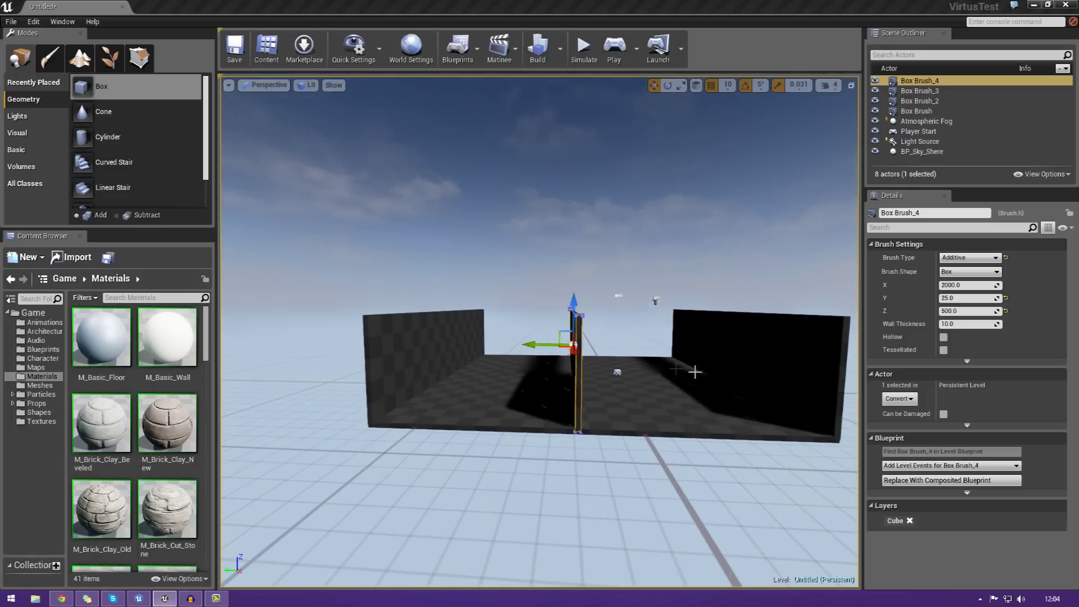
{"action": "right_click_drag", "start_coordinate": [693, 371], "coordinate": [618, 374]}
{"action": "key", "text": "w"}
{"action": "key", "text": "d"}
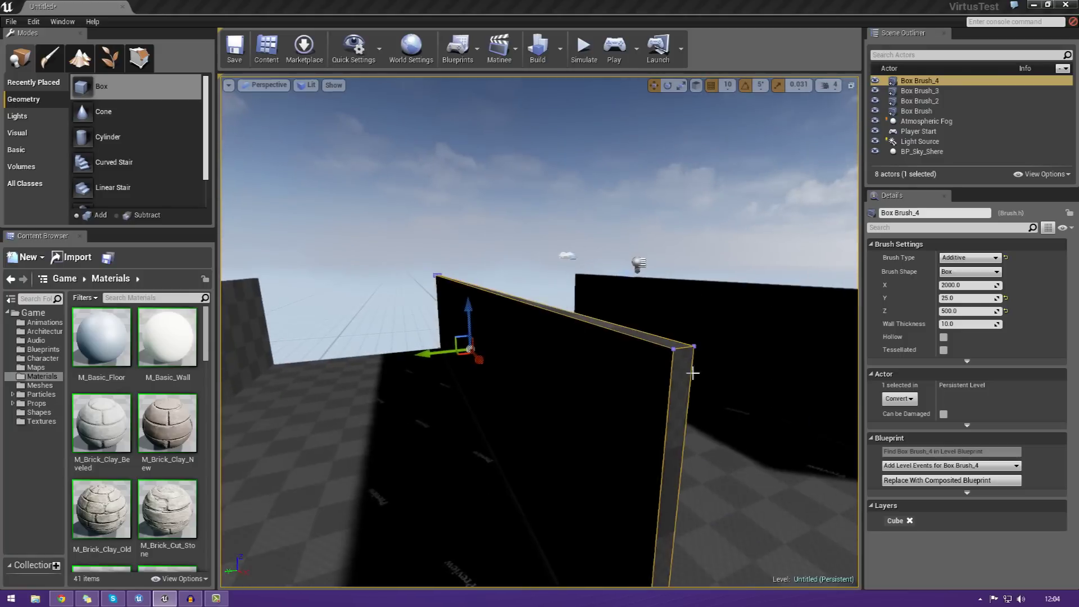
{"action": "key", "text": "Delete"}
Duplicate the floor brush straight up and rest the copy on top of both walls as a roof
{"action": "left_click", "coordinate": [581, 366]}
{"action": "mouse_move", "coordinate": [671, 346]}
{"action": "right_mouse_down"}
{"action": "mouse_move", "coordinate": [630, 334]}
{"action": "mouse_move", "coordinate": [672, 344]}
{"action": "right_mouse_up"}
{"action": "key", "text": "s"}
{"action": "key", "text": "w"}
{"action": "left_click", "coordinate": [675, 340]}
{"action": "mouse_move", "coordinate": [540, 419]}
{"action": "right_mouse_down"}
{"action": "mouse_move", "coordinate": [635, 422]}
{"action": "mouse_move", "coordinate": [559, 430]}
{"action": "mouse_move", "coordinate": [569, 423]}
{"action": "mouse_move", "coordinate": [584, 438]}
{"action": "right_mouse_up"}
{"action": "left_click", "coordinate": [539, 420]}
{"action": "key", "text": "s"}
{"action": "key", "text": "w"}
{"action": "scroll", "coordinate": [583, 438], "scroll_direction": "down", "scroll_amount": 2}
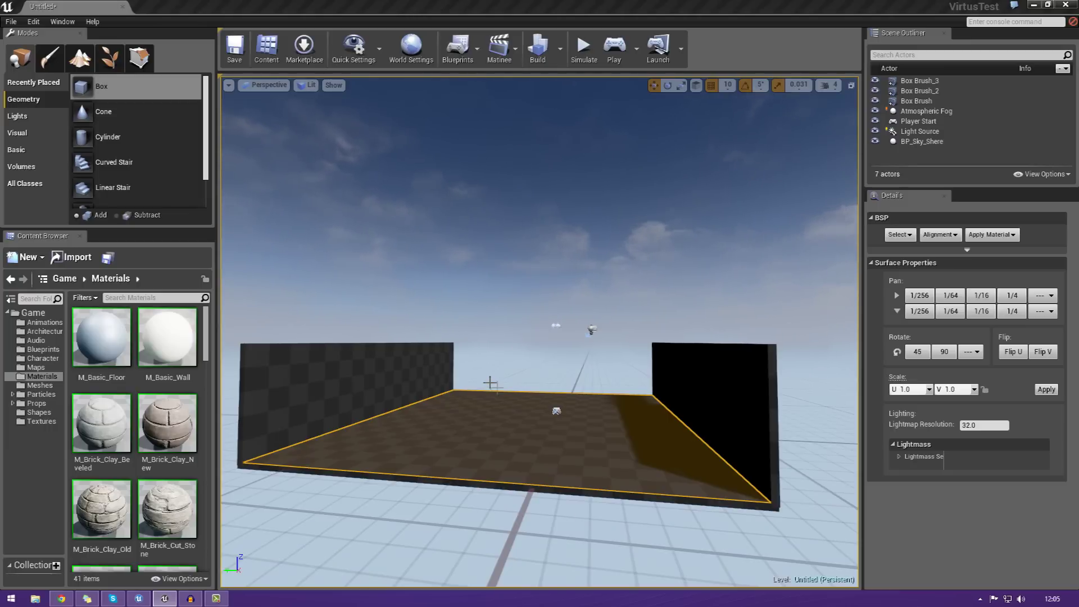
{"action": "left_click", "coordinate": [555, 446]}
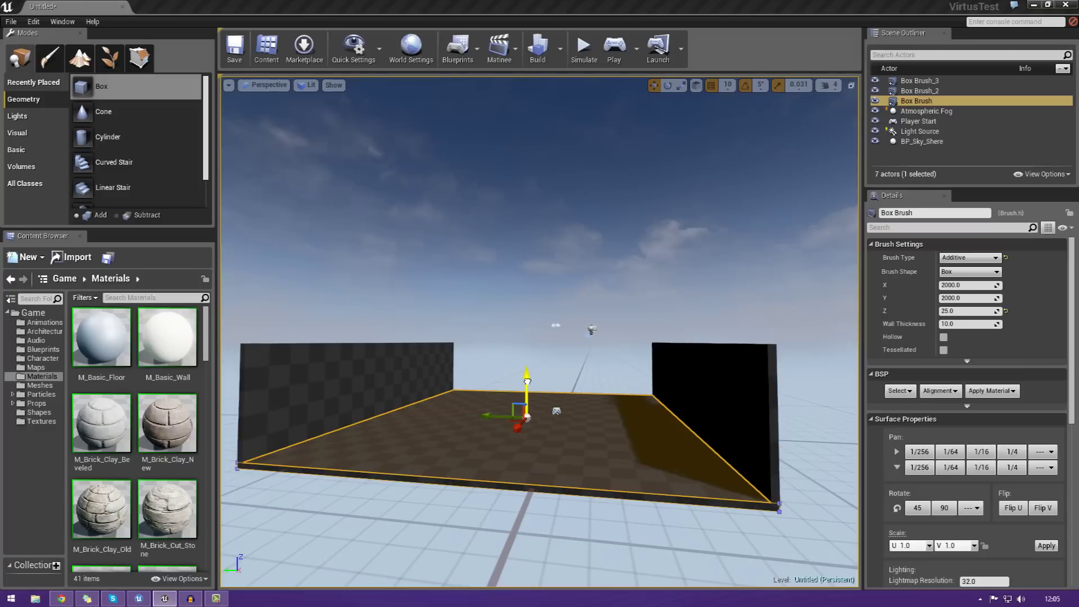
{"action": "left_click_drag", "start_coordinate": [527, 381], "coordinate": [536, 307], "text": "alt"}
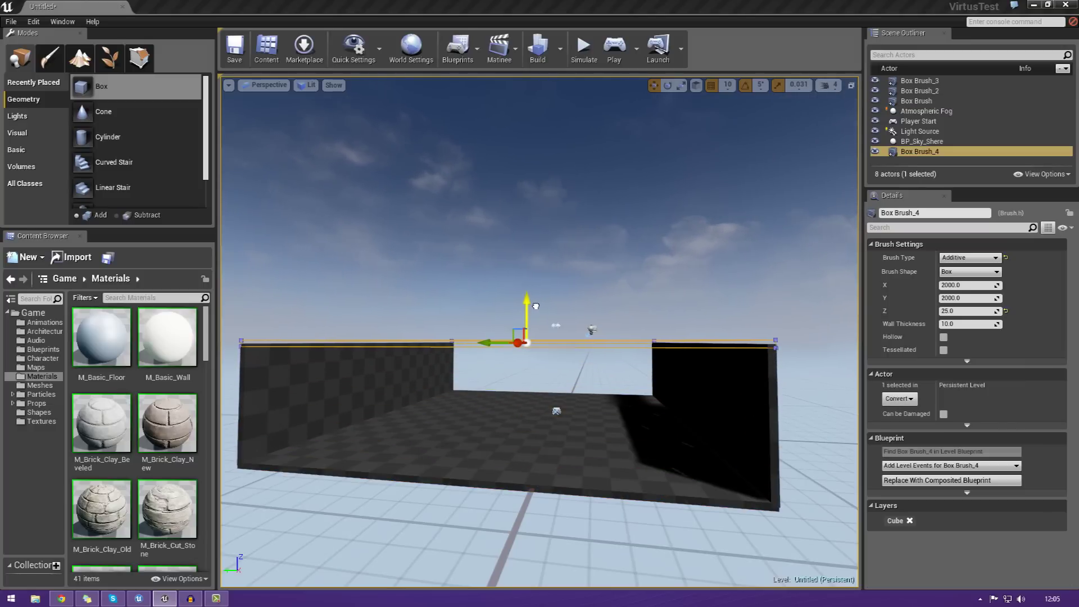
{"action": "left_click_drag", "start_coordinate": [536, 306], "coordinate": [536, 305], "text": "alt"}
{"action": "key", "text": "w"}
{"action": "mouse_move", "coordinate": [535, 305]}
{"action": "right_mouse_down"}
{"action": "mouse_move", "coordinate": [506, 309]}
{"action": "mouse_move", "coordinate": [556, 309]}
{"action": "mouse_move", "coordinate": [292, 309]}
{"action": "mouse_move", "coordinate": [296, 293]}
{"action": "mouse_move", "coordinate": [536, 306]}
{"action": "right_mouse_up"}
{"action": "key", "text": "s"}
{"action": "right_click_drag", "start_coordinate": [650, 390], "coordinate": [651, 390]}
{"action": "left_click", "coordinate": [666, 426]}
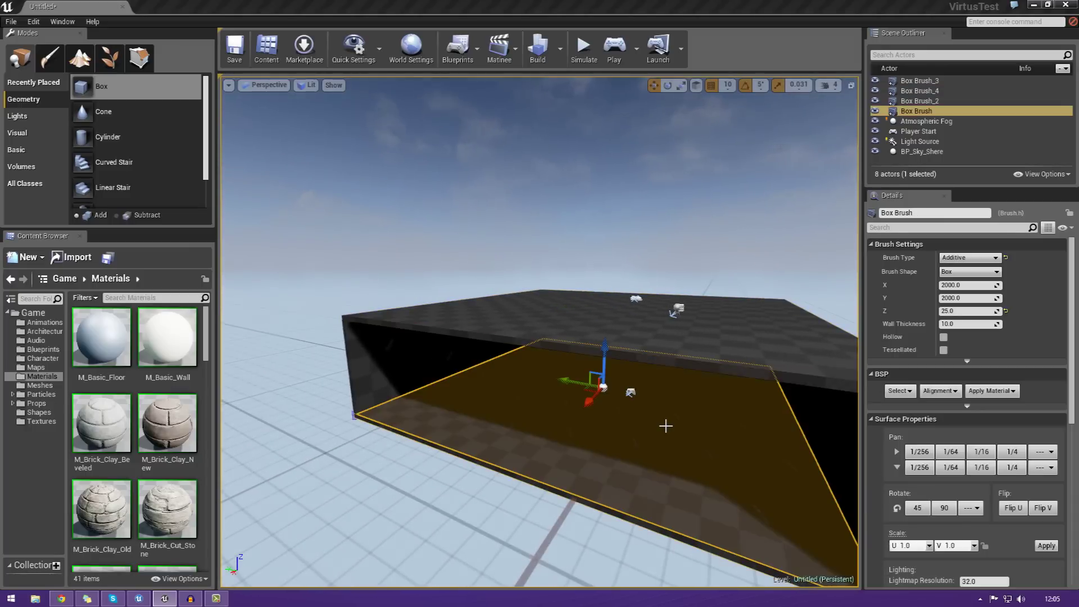
{"action": "left_click", "coordinate": [633, 358]}
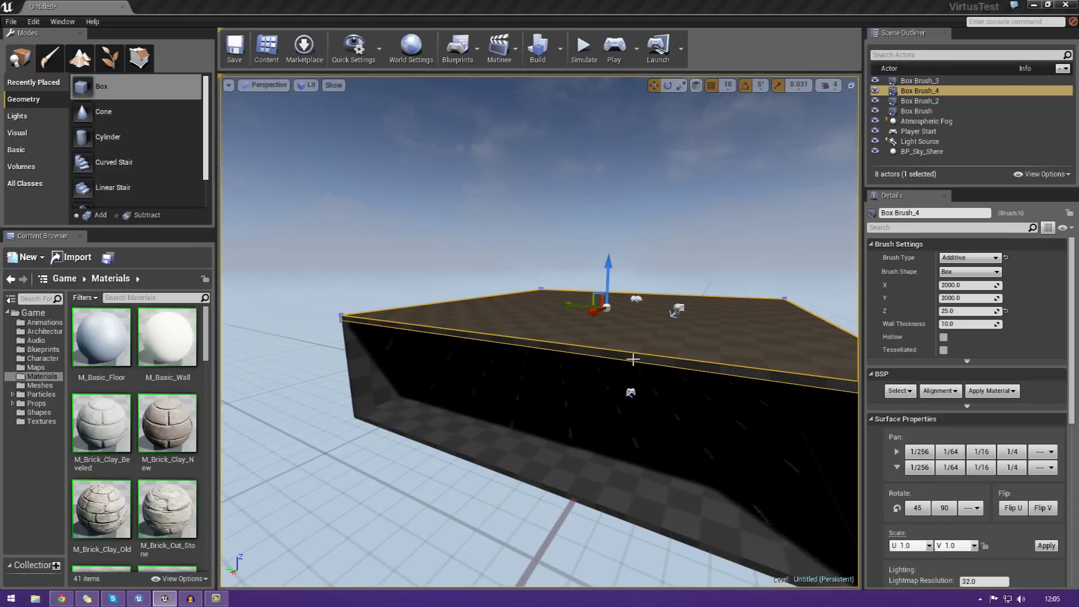
Place a new additive box brush beside the room and make it hollow
{"action": "right_click_drag", "start_coordinate": [628, 328], "coordinate": [628, 328]}
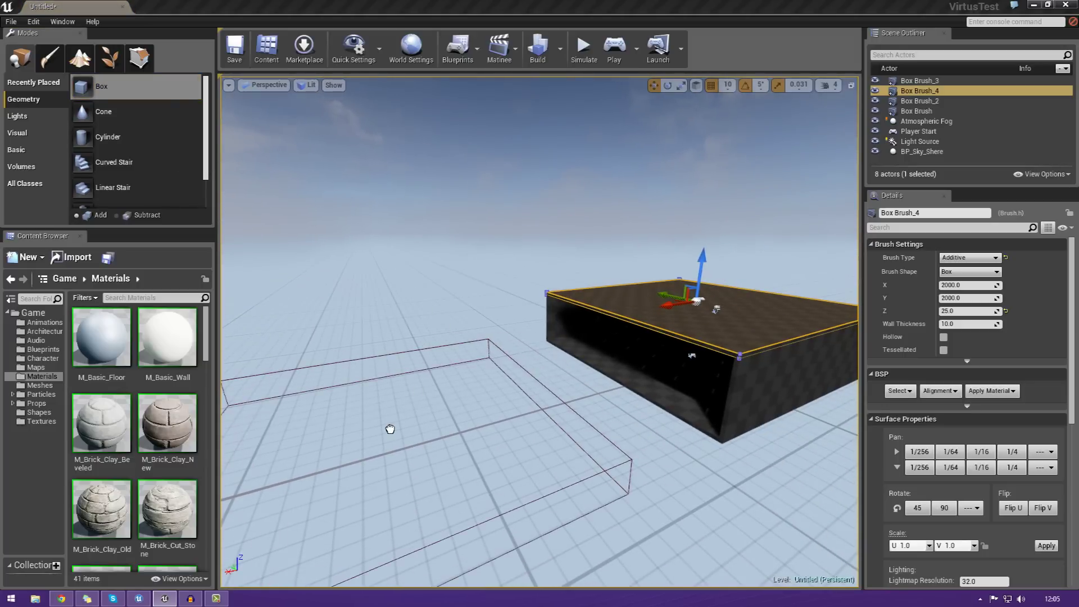
{"action": "left_click_drag", "start_coordinate": [390, 430], "coordinate": [390, 430]}
{"action": "mouse_move", "coordinate": [522, 427]}
{"action": "right_mouse_down"}
{"action": "mouse_move", "coordinate": [613, 466]}
{"action": "mouse_move", "coordinate": [534, 399]}
{"action": "mouse_move", "coordinate": [467, 416]}
{"action": "mouse_move", "coordinate": [568, 410]}
{"action": "right_mouse_up"}
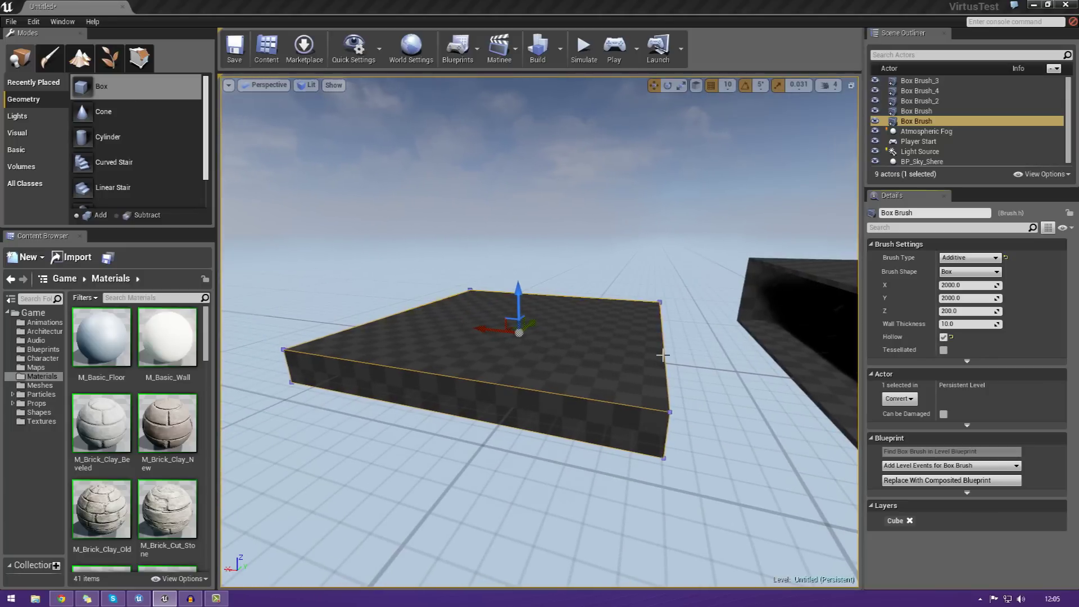
{"action": "key", "text": "w"}
{"action": "mouse_move", "coordinate": [663, 355]}
{"action": "right_mouse_down"}
{"action": "mouse_move", "coordinate": [689, 383]}
{"action": "mouse_move", "coordinate": [711, 379]}
{"action": "mouse_move", "coordinate": [684, 337]}
{"action": "mouse_move", "coordinate": [694, 334]}
{"action": "mouse_move", "coordinate": [649, 355]}
{"action": "mouse_move", "coordinate": [726, 354]}
{"action": "right_mouse_up"}
Turn the new box brush's Hollow option off and back on, viewing its interior
{"action": "left_click", "coordinate": [944, 338]}
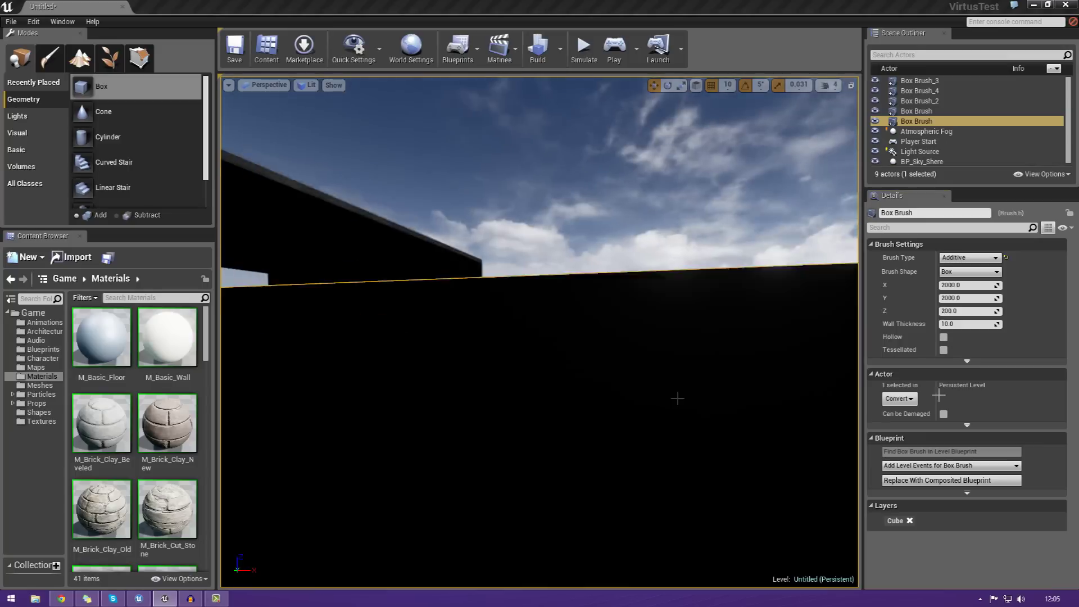
{"action": "mouse_move", "coordinate": [678, 398]}
{"action": "right_mouse_down"}
{"action": "mouse_move", "coordinate": [689, 393]}
{"action": "mouse_move", "coordinate": [661, 395]}
{"action": "right_mouse_up"}
{"action": "left_click", "coordinate": [944, 338]}
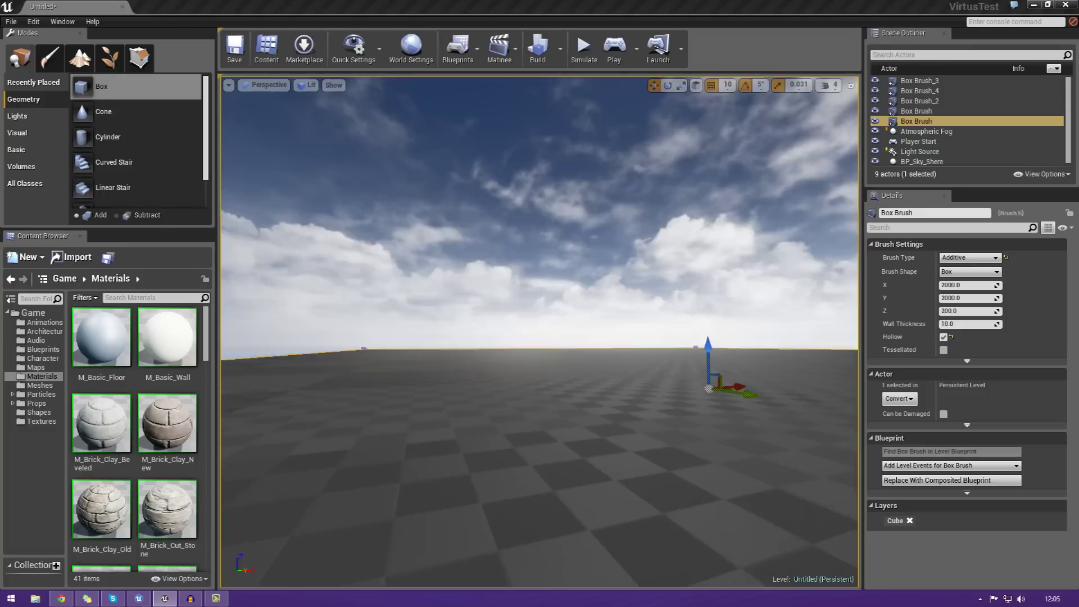
{"action": "right_click_drag", "start_coordinate": [625, 365], "coordinate": [625, 365]}
{"action": "right_click_drag", "start_coordinate": [562, 444], "coordinate": [450, 442]}
Try a point light inside the hollow box by placing and raising it, then delete the light
{"action": "right_click_drag", "start_coordinate": [528, 532], "coordinate": [528, 531]}
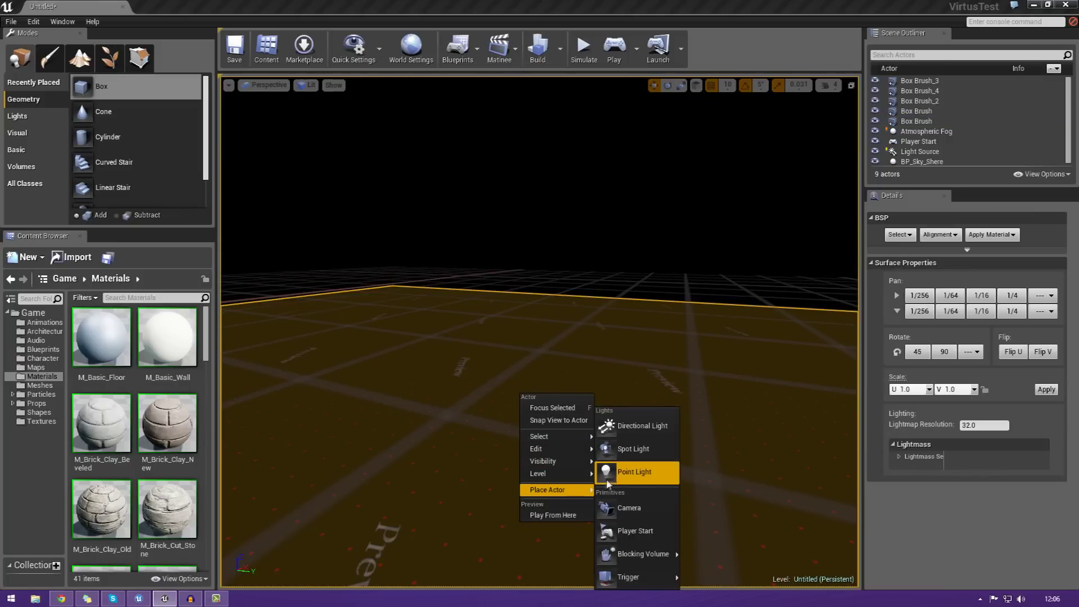
{"action": "left_click", "coordinate": [523, 475]}
{"action": "left_click_drag", "start_coordinate": [523, 436], "coordinate": [522, 380]}
{"action": "right_click_drag", "start_coordinate": [523, 380], "coordinate": [523, 379]}
{"action": "right_click_drag", "start_coordinate": [633, 377], "coordinate": [633, 377]}
{"action": "key", "text": "Delete"}
Delete the hollow box brush beside the room
{"action": "right_click_drag", "start_coordinate": [541, 412], "coordinate": [541, 412]}
{"action": "left_click", "coordinate": [511, 465]}
{"action": "right_click_drag", "start_coordinate": [511, 465], "coordinate": [564, 460]}
{"action": "key", "text": "Delete"}
Place a subtractive box brush against the outside of one wall and raise it so it cuts through the room
{"action": "left_click", "coordinate": [437, 387]}
{"action": "right_click_drag", "start_coordinate": [437, 387], "coordinate": [538, 367]}
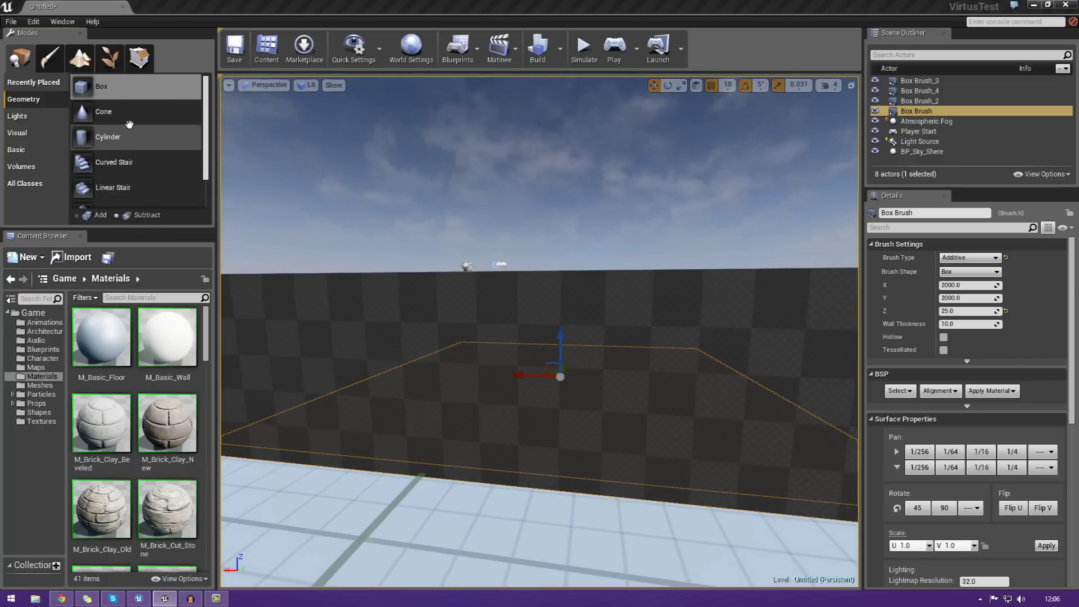
{"action": "left_click_drag", "start_coordinate": [120, 97], "coordinate": [437, 315]}
{"action": "left_click_drag", "start_coordinate": [515, 462], "coordinate": [515, 462]}
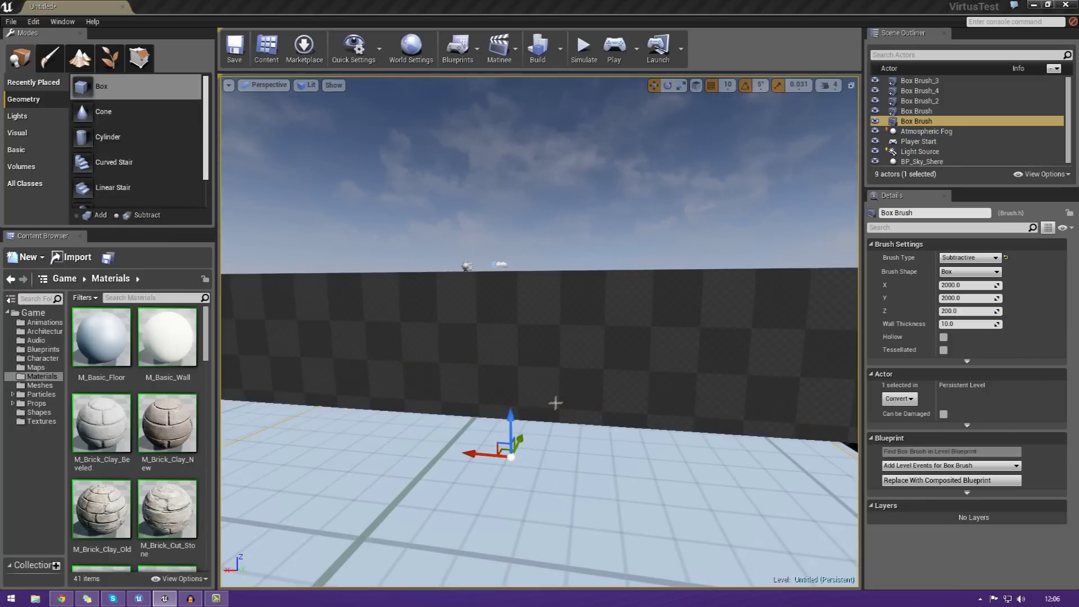
{"action": "mouse_move", "coordinate": [554, 402]}
{"action": "right_mouse_down"}
{"action": "mouse_move", "coordinate": [587, 399]}
{"action": "mouse_move", "coordinate": [536, 368]}
{"action": "right_mouse_up"}
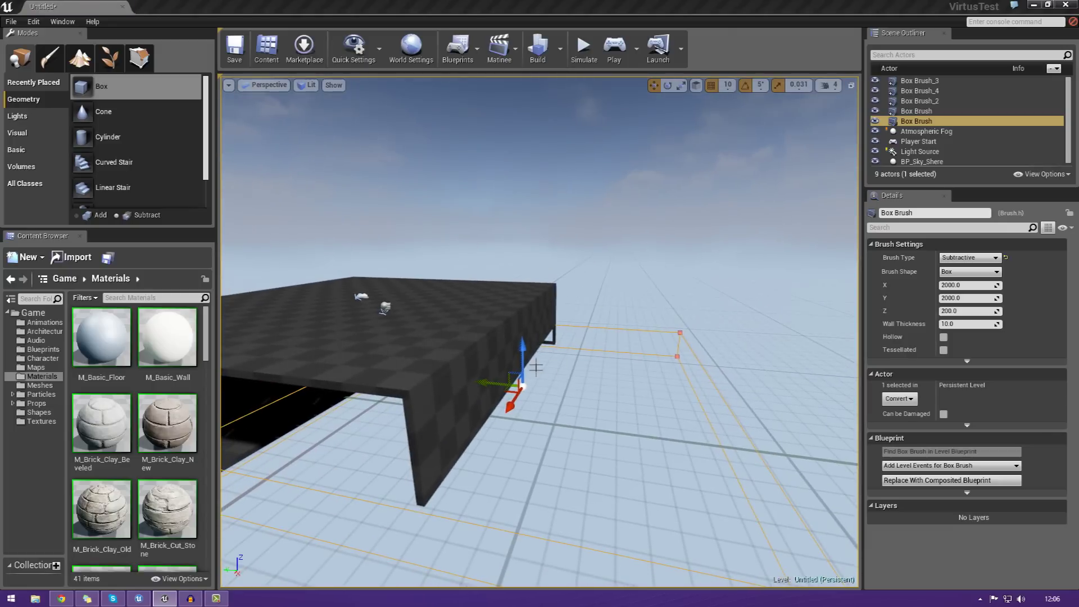
{"action": "left_click_drag", "start_coordinate": [522, 332], "coordinate": [522, 332]}
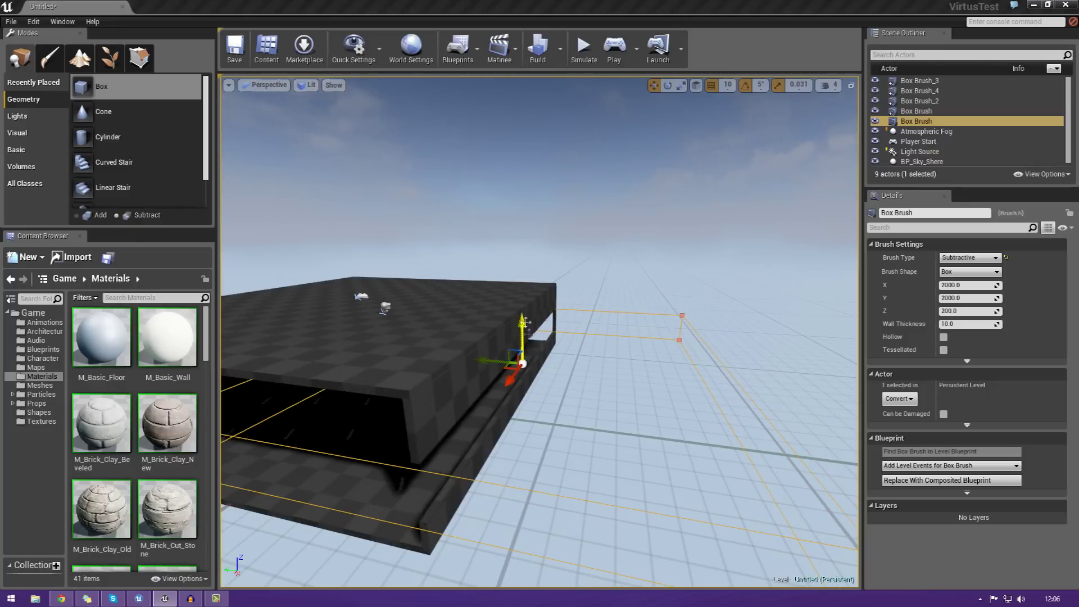
Set the subtractive brush's X size to 100 to narrow the cut into a doorway
{"action": "key", "text": "f"}
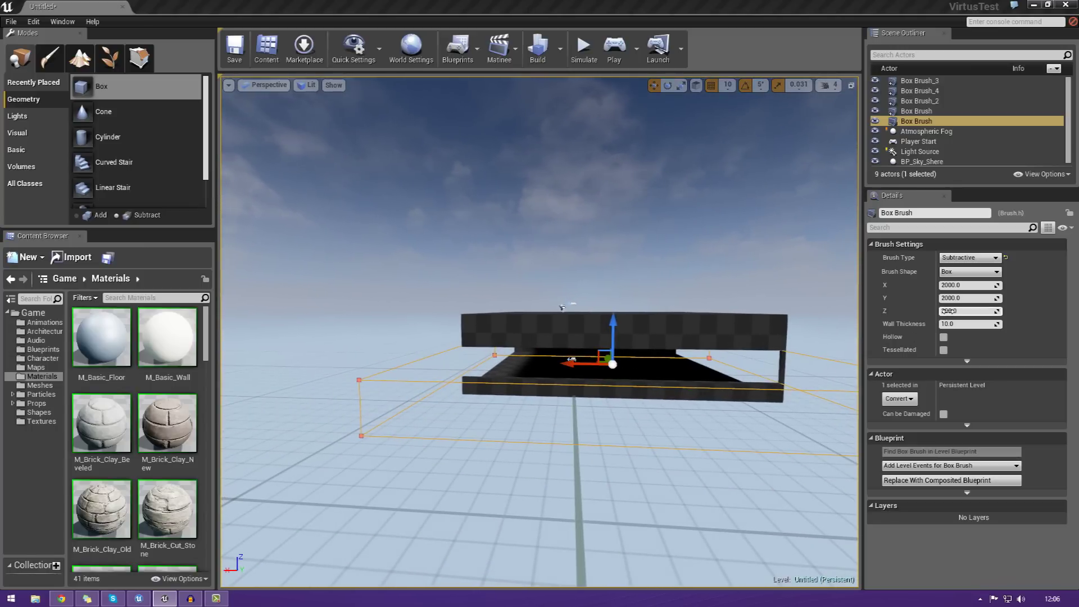
{"action": "mouse_move", "coordinate": [535, 508]}
{"action": "right_mouse_down"}
{"action": "mouse_move", "coordinate": [449, 543]}
{"action": "mouse_move", "coordinate": [535, 508]}
{"action": "right_mouse_up"}
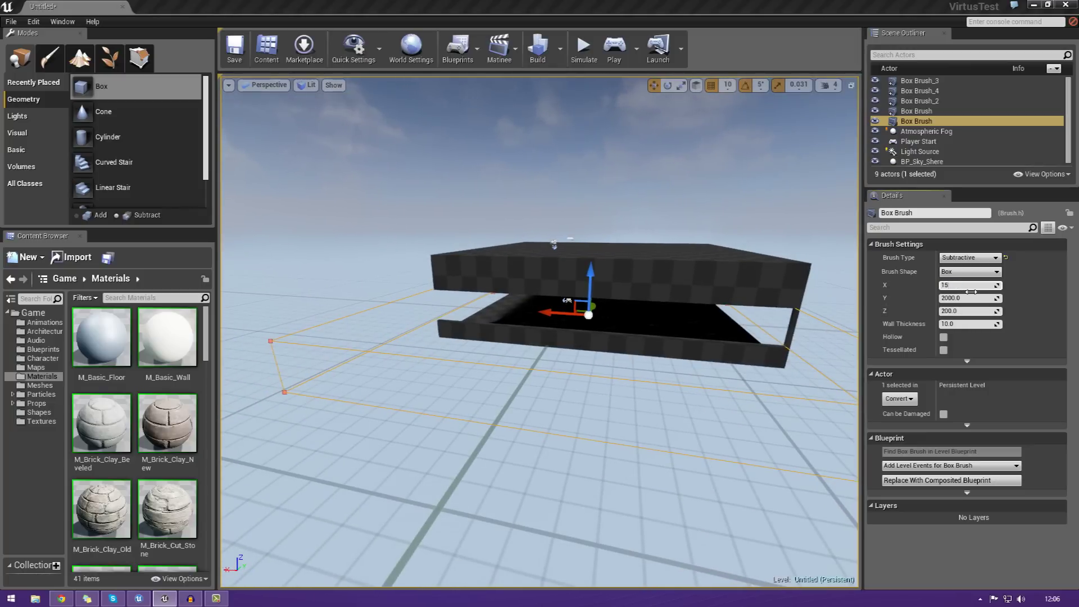
{"action": "type", "text": "0"}
{"action": "key", "text": "Return"}
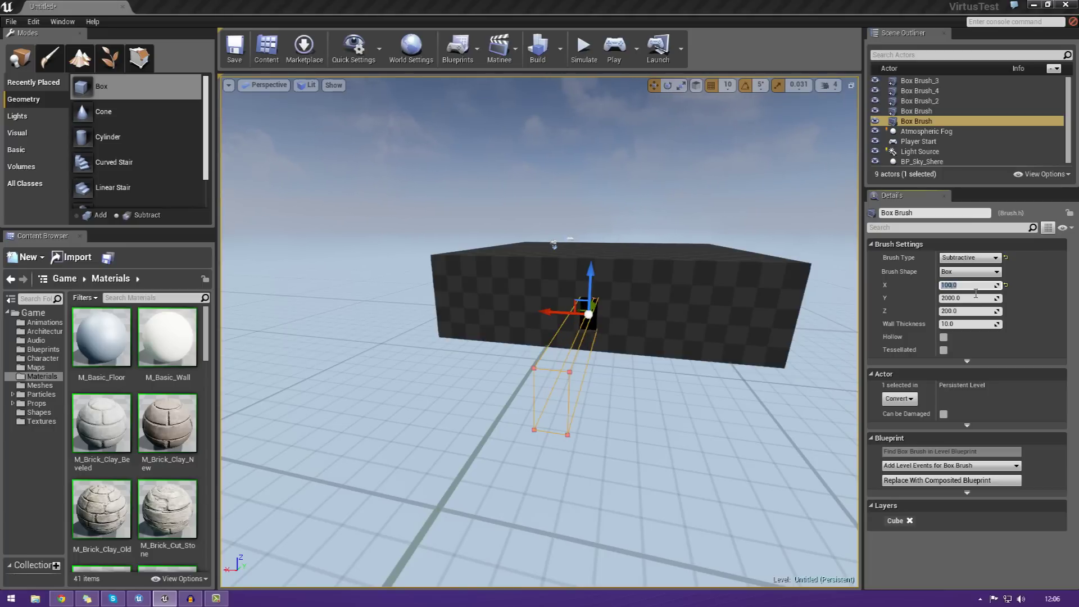
{"action": "key", "text": "w"}
{"action": "mouse_move", "coordinate": [613, 313]}
{"action": "right_mouse_down"}
{"action": "mouse_move", "coordinate": [596, 315]}
{"action": "mouse_move", "coordinate": [612, 313]}
{"action": "right_mouse_up"}
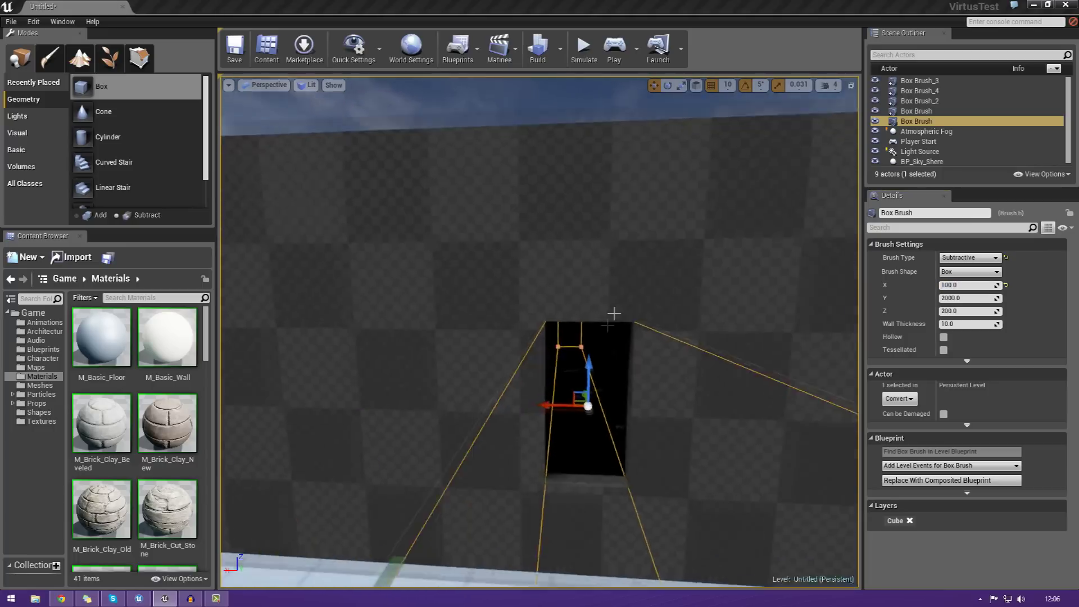
Lower the subtractive brush so the doorway opening reaches the room's floor
{"action": "key", "text": "s"}
{"action": "mouse_move", "coordinate": [632, 388]}
{"action": "right_mouse_down"}
{"action": "mouse_move", "coordinate": [632, 402]}
{"action": "mouse_move", "coordinate": [625, 396]}
{"action": "right_mouse_up"}
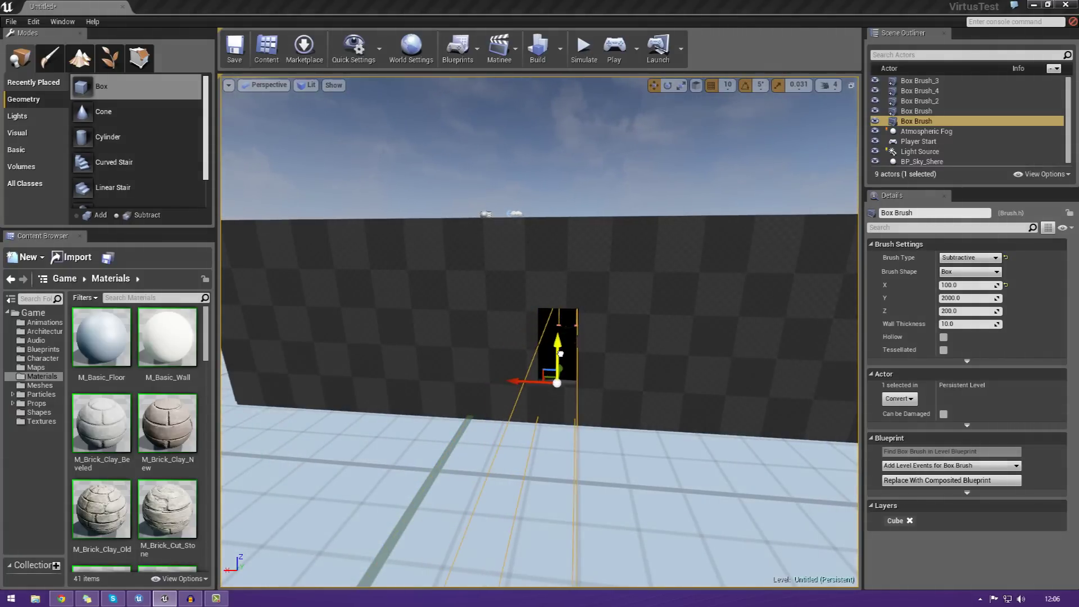
{"action": "key", "text": "w"}
{"action": "right_click_drag", "start_coordinate": [625, 397], "coordinate": [675, 388]}
{"action": "key", "text": "s"}
{"action": "key", "text": "s"}
Play the level from inside the room, fire a few shots toward the openings, and stop playing
{"action": "right_click_drag", "start_coordinate": [506, 350], "coordinate": [624, 108]}
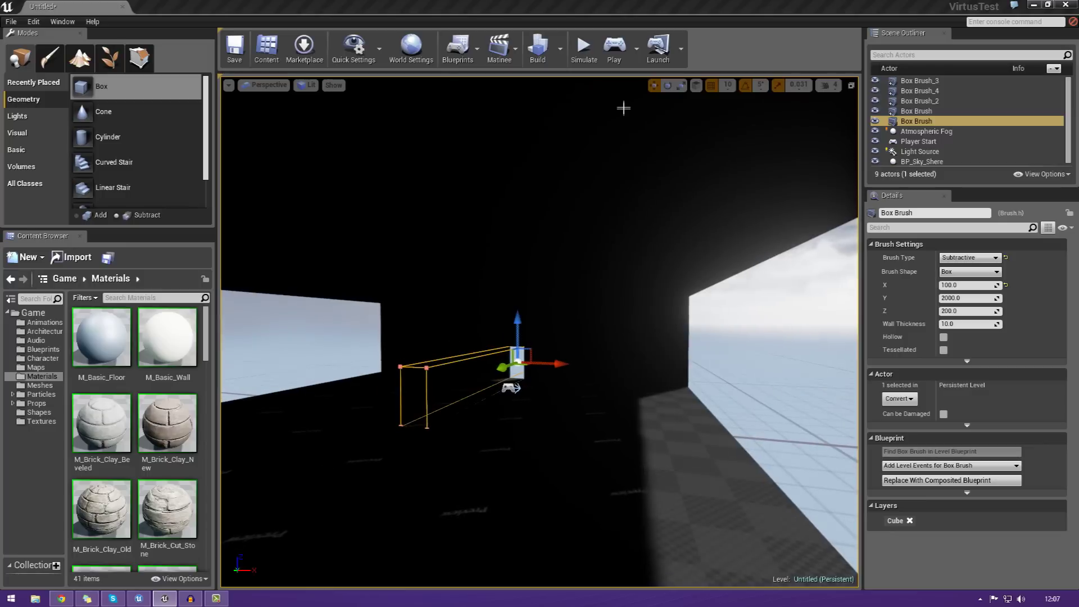
{"action": "left_click", "coordinate": [588, 60]}
{"action": "left_click", "coordinate": [614, 51]}
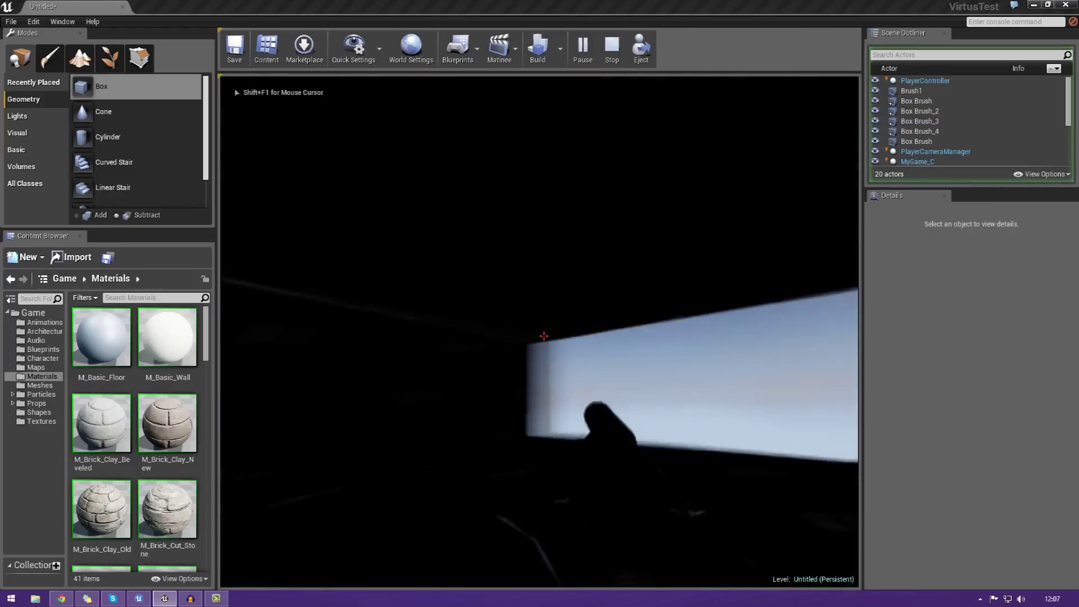
{"action": "left_click", "coordinate": [543, 336]}
{"action": "left_click", "coordinate": [543, 336]}
{"action": "left_click", "coordinate": [544, 336]}
{"action": "left_click", "coordinate": [544, 336]}
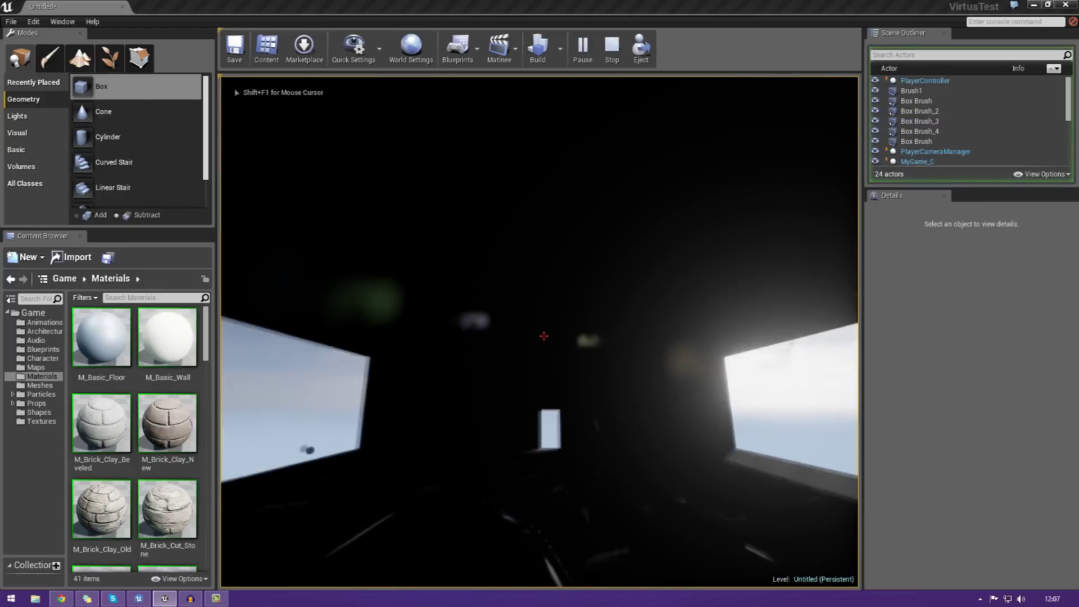
{"action": "key", "text": "Escape"}
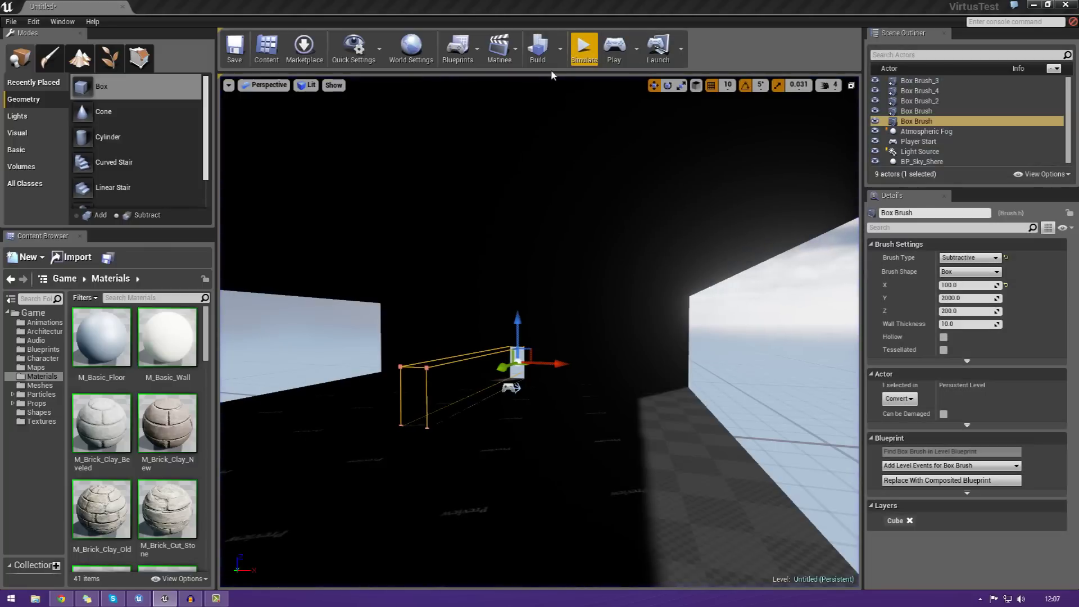
Build the level's lighting and start simulating the level
{"action": "left_click", "coordinate": [538, 51]}
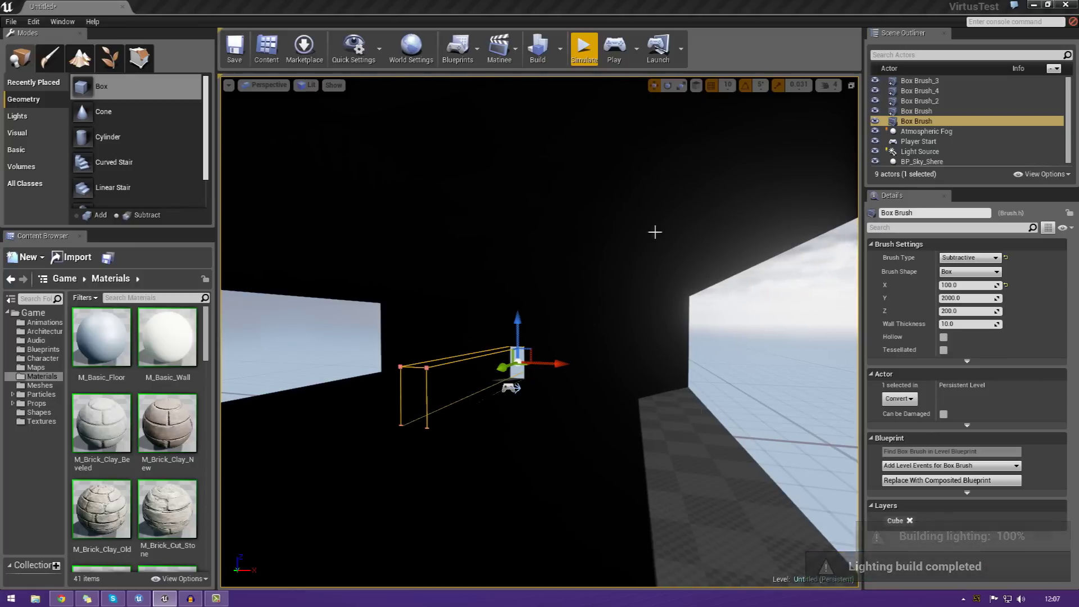
{"action": "left_click", "coordinate": [591, 60]}
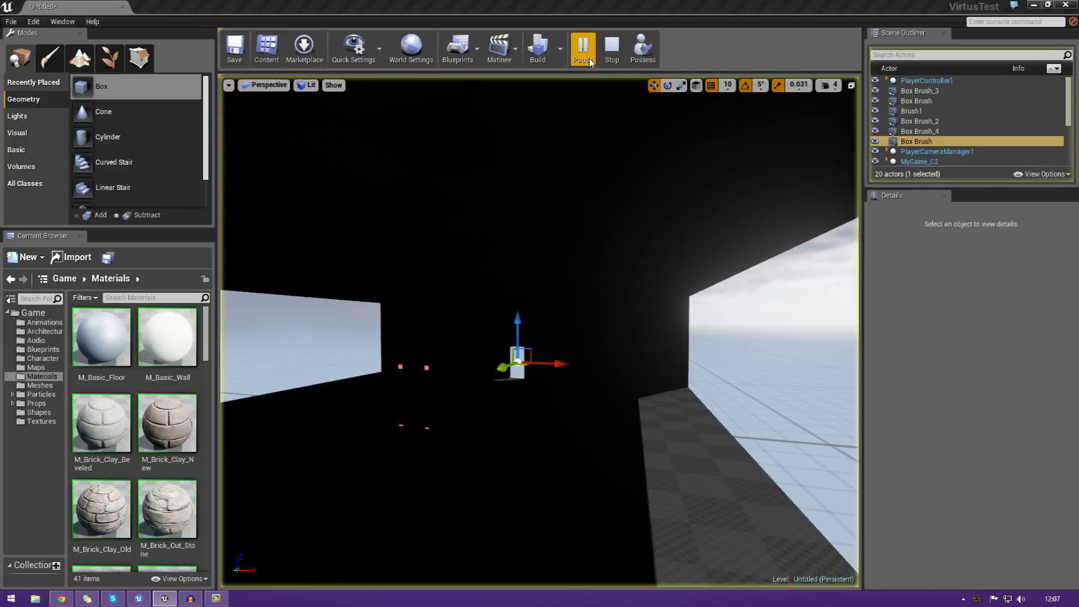
Take control of the player character in the running simulation and fire shots toward the doorway and the window openings
{"action": "left_click", "coordinate": [644, 57]}
{"action": "left_click", "coordinate": [517, 394]}
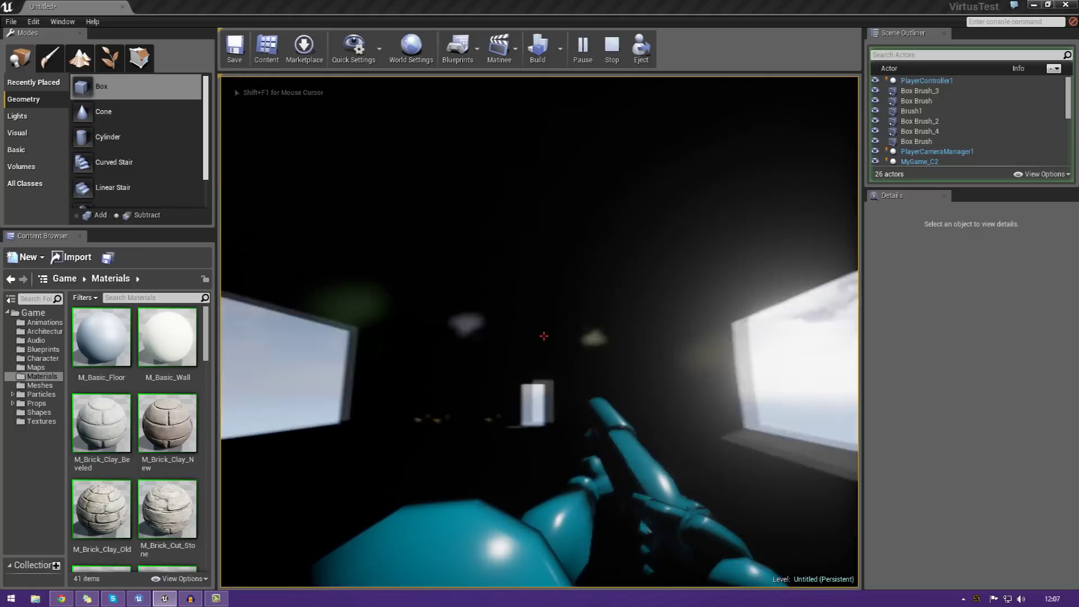
{"action": "key", "text": "w"}
{"action": "left_click", "coordinate": [545, 336]}
{"action": "left_click", "coordinate": [544, 336]}
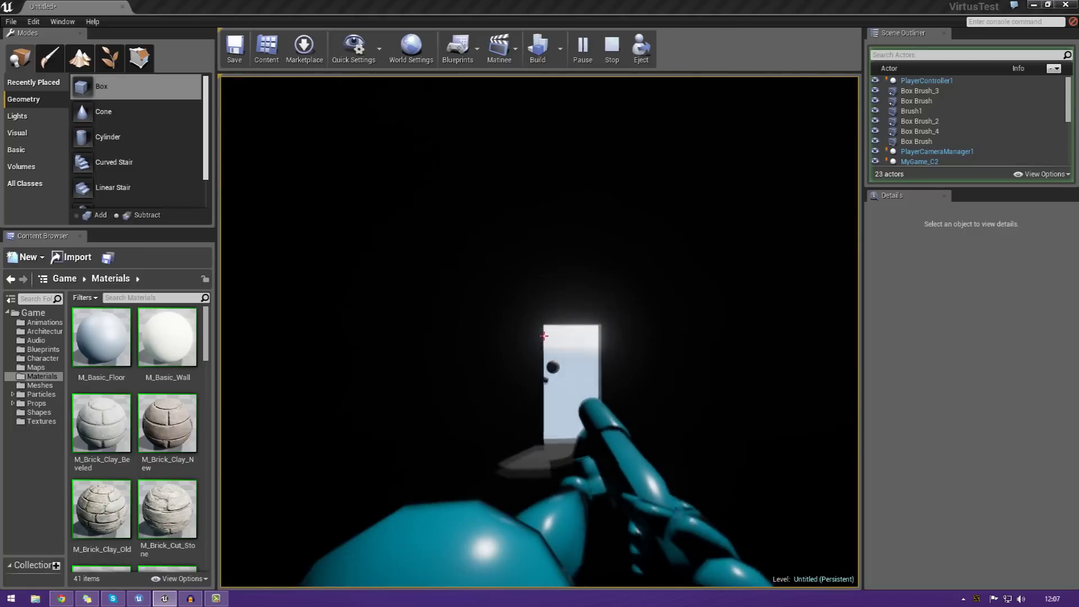
{"action": "left_click", "coordinate": [544, 337]}
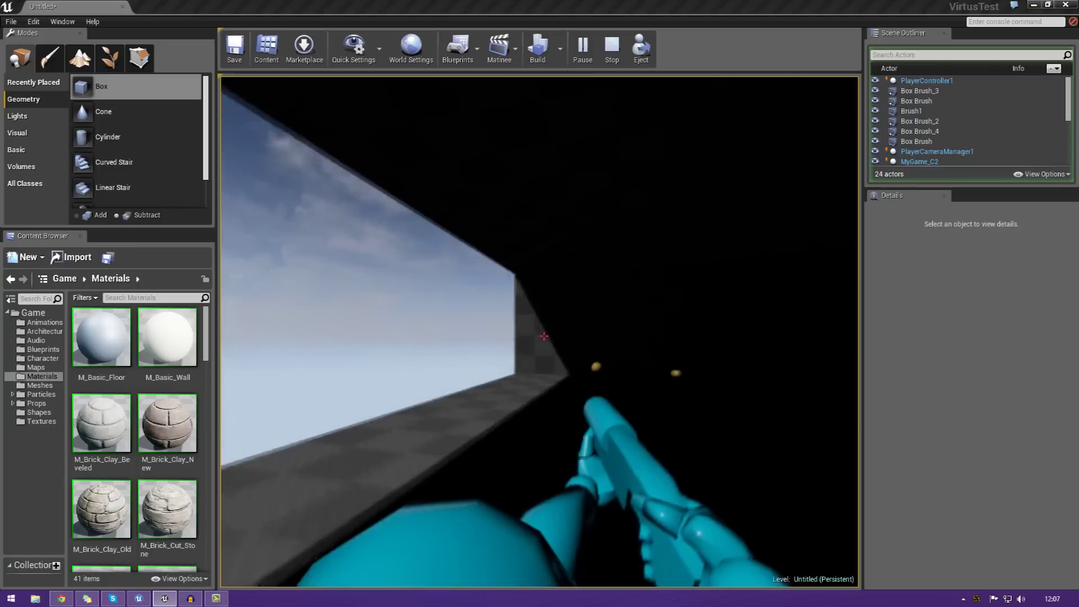
{"action": "left_click", "coordinate": [544, 336]}
Walk around the dark room to inspect its openings, fire a burst of shots beside a window, and end the simulation
{"action": "key", "text": "w"}
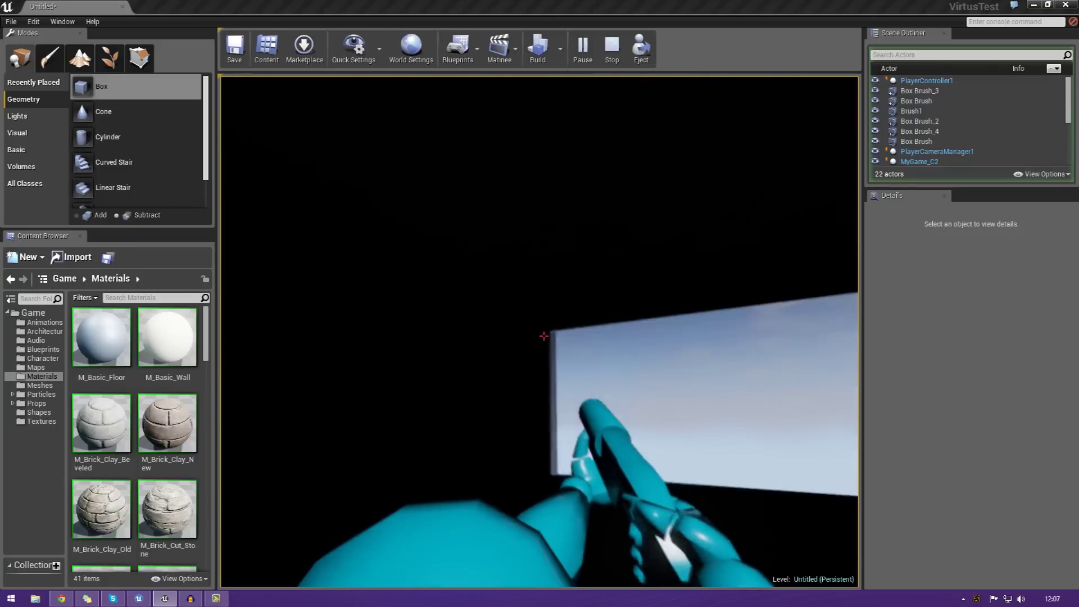
{"action": "key", "text": "w"}
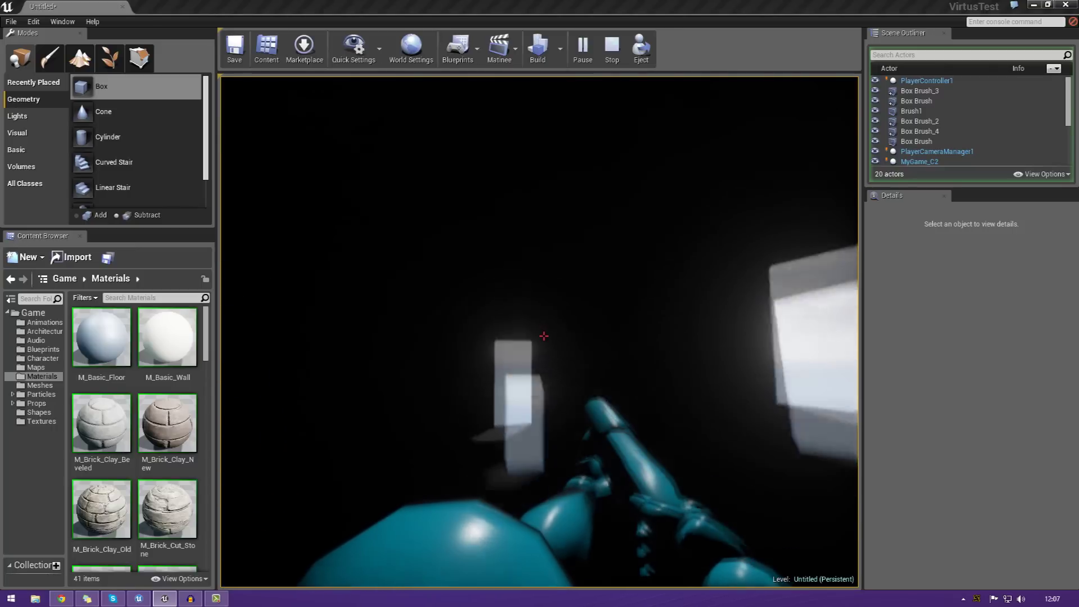
{"action": "key", "text": "w"}
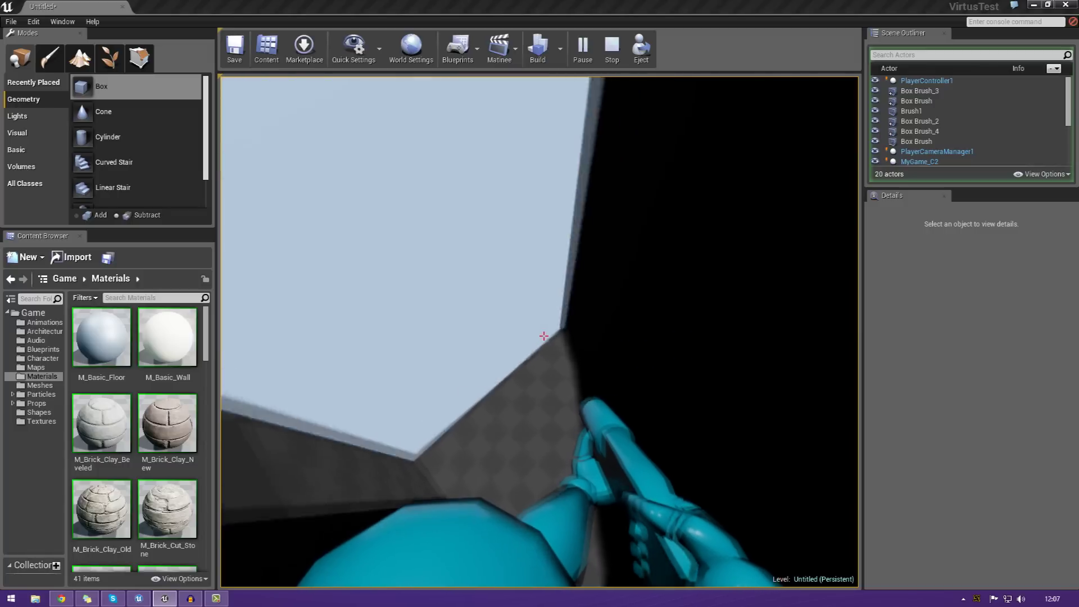
{"action": "key", "text": "w"}
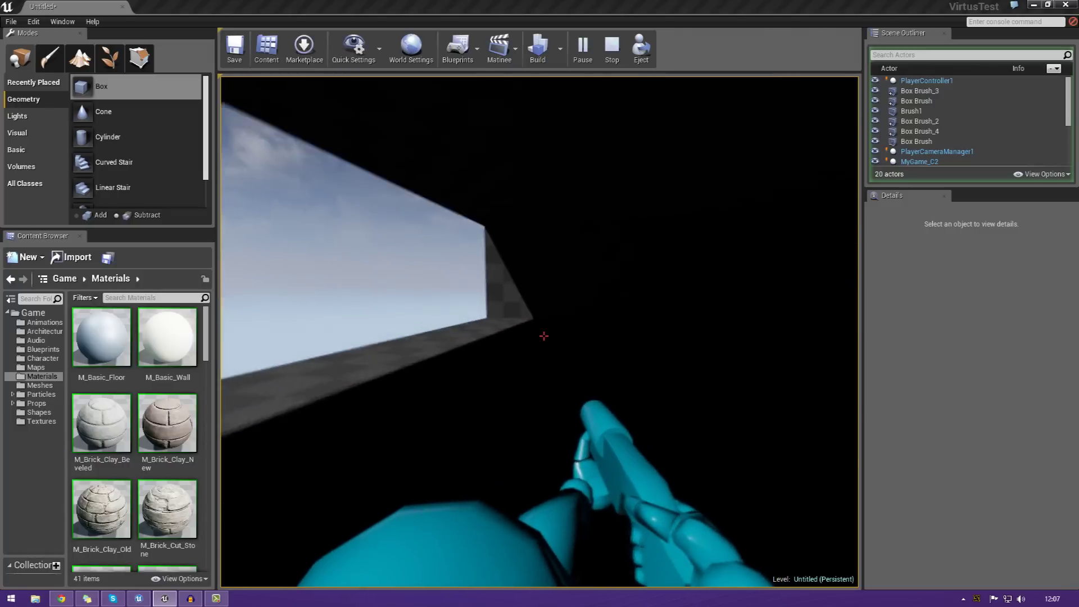
{"action": "key", "text": "w"}
{"action": "left_click", "coordinate": [544, 337]}
{"action": "left_click", "coordinate": [544, 336]}
{"action": "left_click", "coordinate": [545, 336]}
{"action": "left_click", "coordinate": [544, 336]}
{"action": "left_click", "coordinate": [545, 336]}
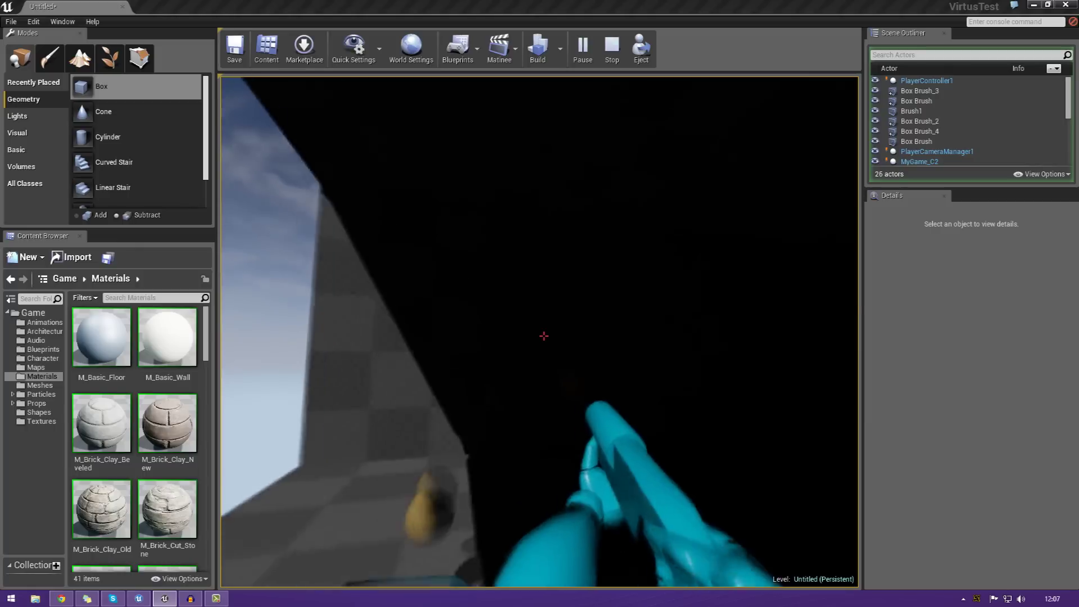
{"action": "left_click", "coordinate": [544, 336]}
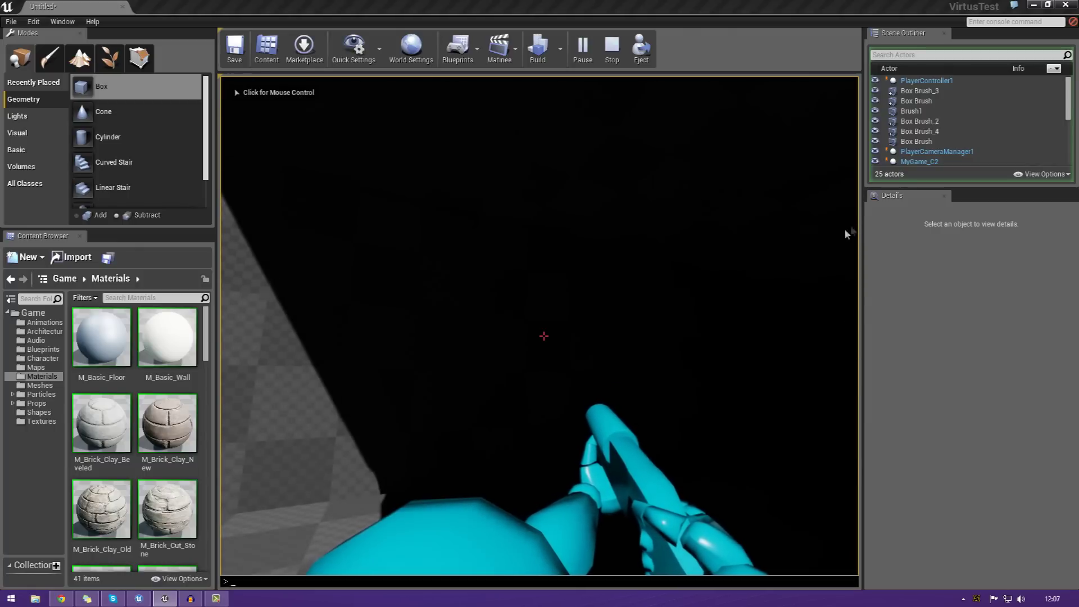
{"action": "key", "text": "Escape"}
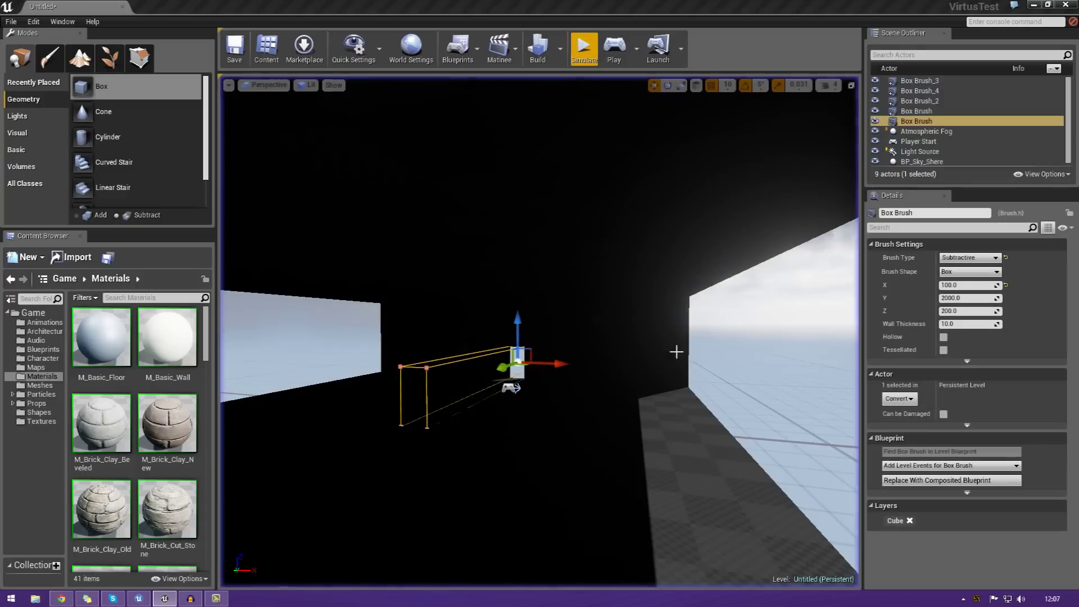
Look through the available geometry brush shapes and examine the room's exterior, including the doorway wall and the roof
{"action": "right_click_drag", "start_coordinate": [342, 285], "coordinate": [367, 260]}
{"action": "left_click_drag", "start_coordinate": [206, 158], "coordinate": [206, 219]}
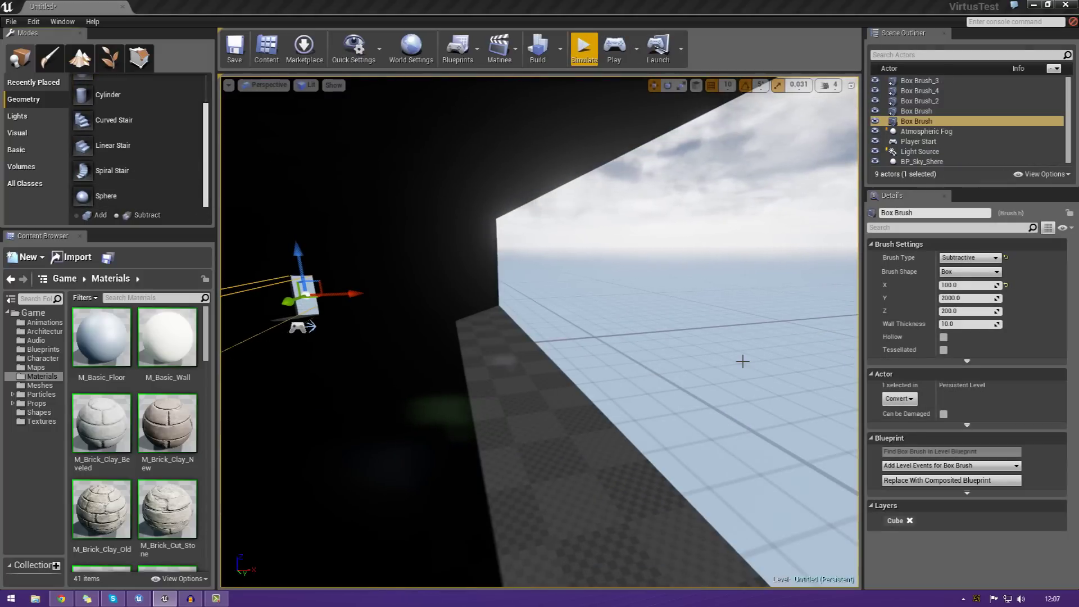
{"action": "scroll", "coordinate": [207, 184], "scroll_direction": "up", "scroll_amount": 2}
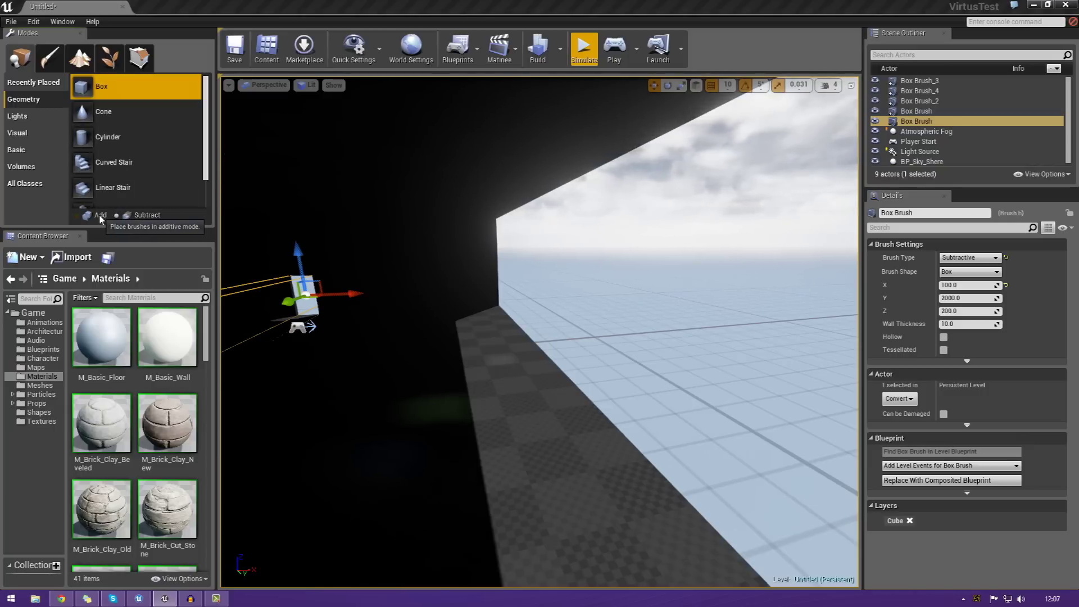
{"action": "mouse_move", "coordinate": [476, 321]}
{"action": "right_mouse_down"}
{"action": "mouse_move", "coordinate": [292, 322]}
{"action": "mouse_move", "coordinate": [438, 301]}
{"action": "mouse_move", "coordinate": [453, 273]}
{"action": "mouse_move", "coordinate": [405, 259]}
{"action": "mouse_move", "coordinate": [292, 256]}
{"action": "mouse_move", "coordinate": [380, 314]}
{"action": "mouse_move", "coordinate": [478, 315]}
{"action": "mouse_move", "coordinate": [394, 316]}
{"action": "right_mouse_up"}
{"action": "key", "text": "w"}
{"action": "key", "text": "w"}
{"action": "key", "text": "s"}
{"action": "right_click_drag", "start_coordinate": [477, 358], "coordinate": [445, 354]}
{"action": "key", "text": "w"}
{"action": "key", "text": "d"}
{"action": "key", "text": "s"}
{"action": "right_click_drag", "start_coordinate": [553, 377], "coordinate": [475, 388]}
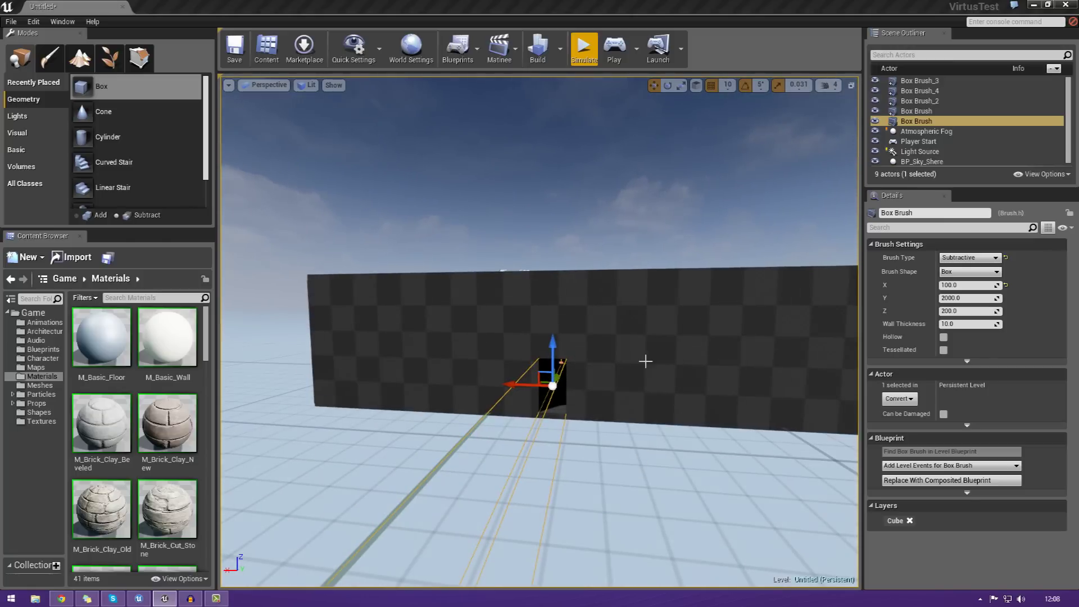
{"action": "key", "text": "w"}
{"action": "right_click_drag", "start_coordinate": [827, 364], "coordinate": [754, 393]}
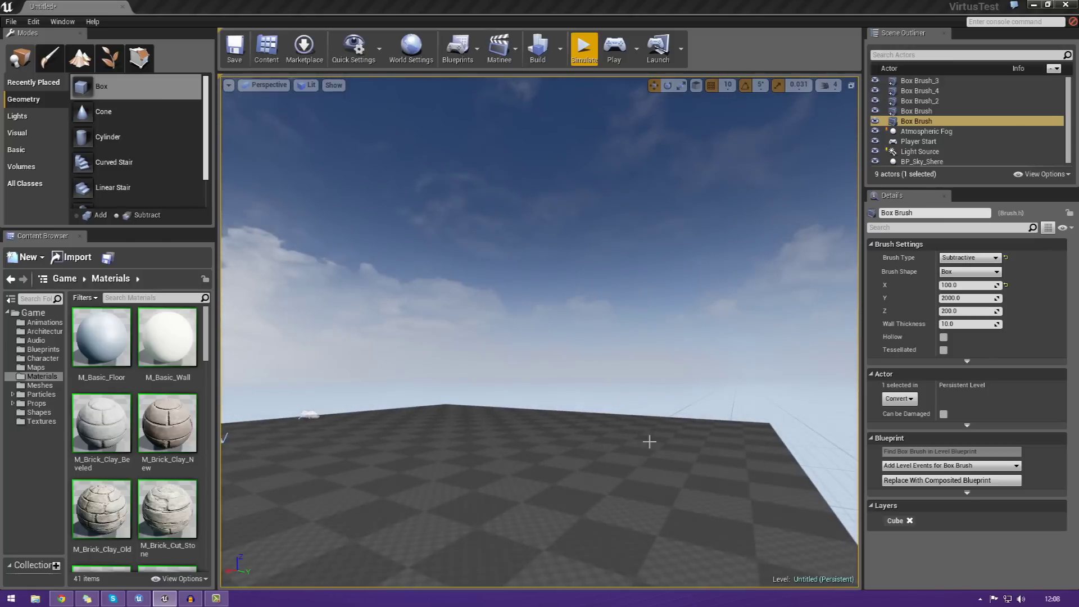
{"action": "right_click_drag", "start_coordinate": [804, 436], "coordinate": [894, 441]}
{"action": "key", "text": "a"}
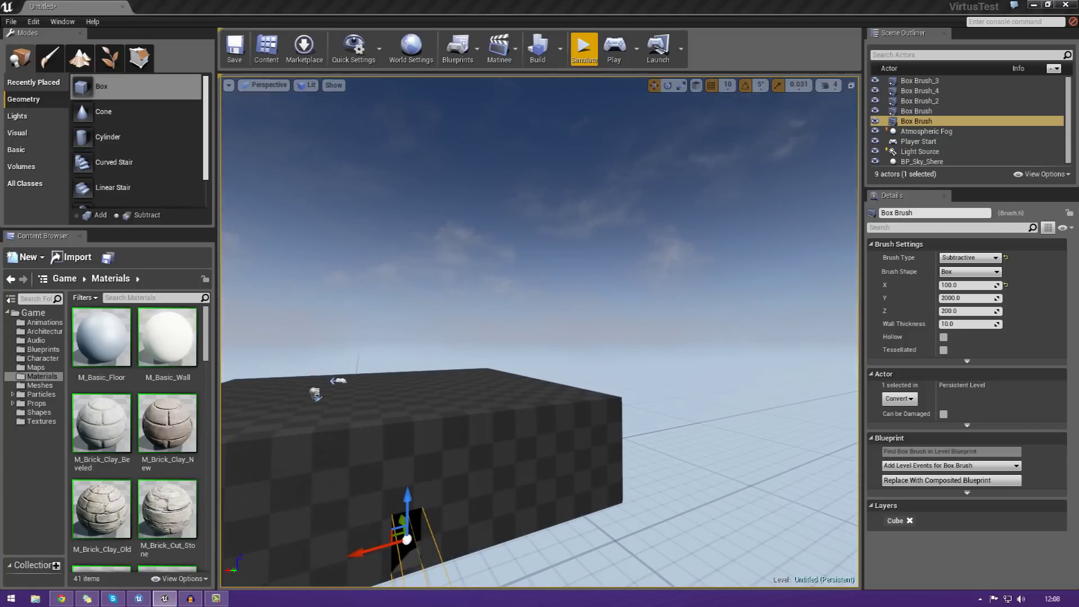